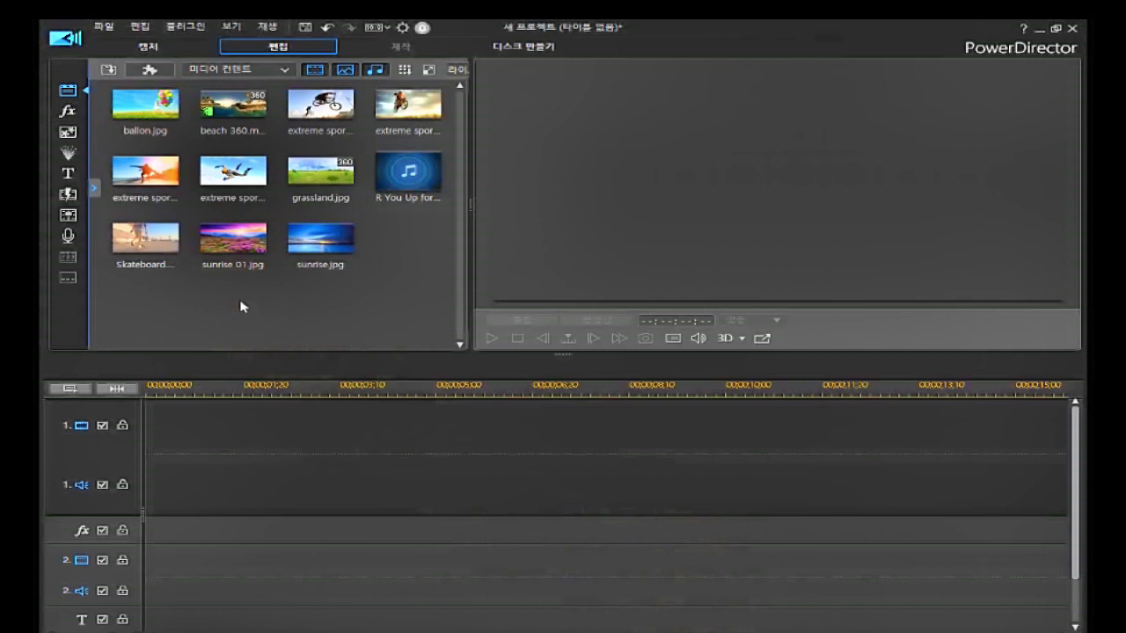
Place the Skateboard video clip at the start of track 1 and increase the height of that track
{"action": "left_click", "coordinate": [134, 240]}
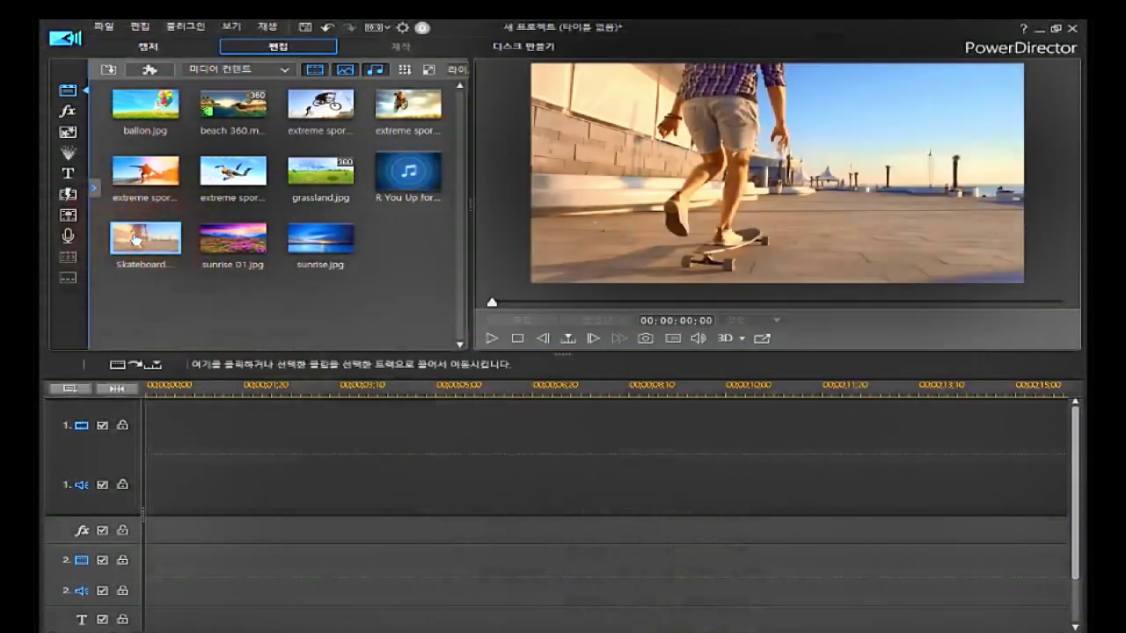
{"action": "left_click_drag", "start_coordinate": [138, 239], "coordinate": [140, 432]}
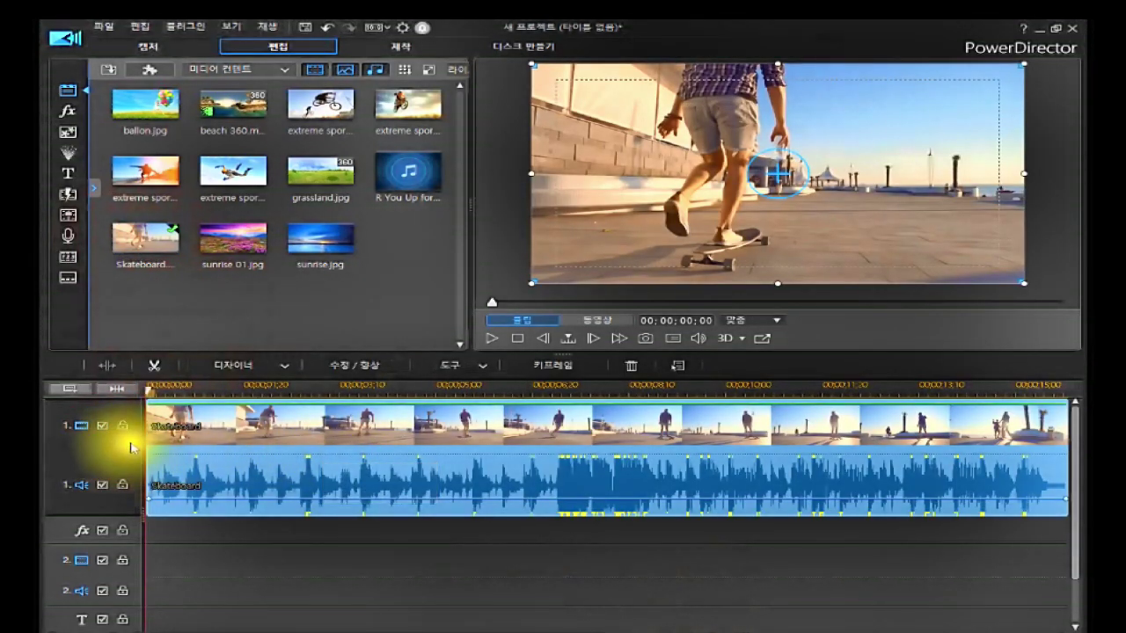
{"action": "left_click_drag", "start_coordinate": [127, 451], "coordinate": [126, 461]}
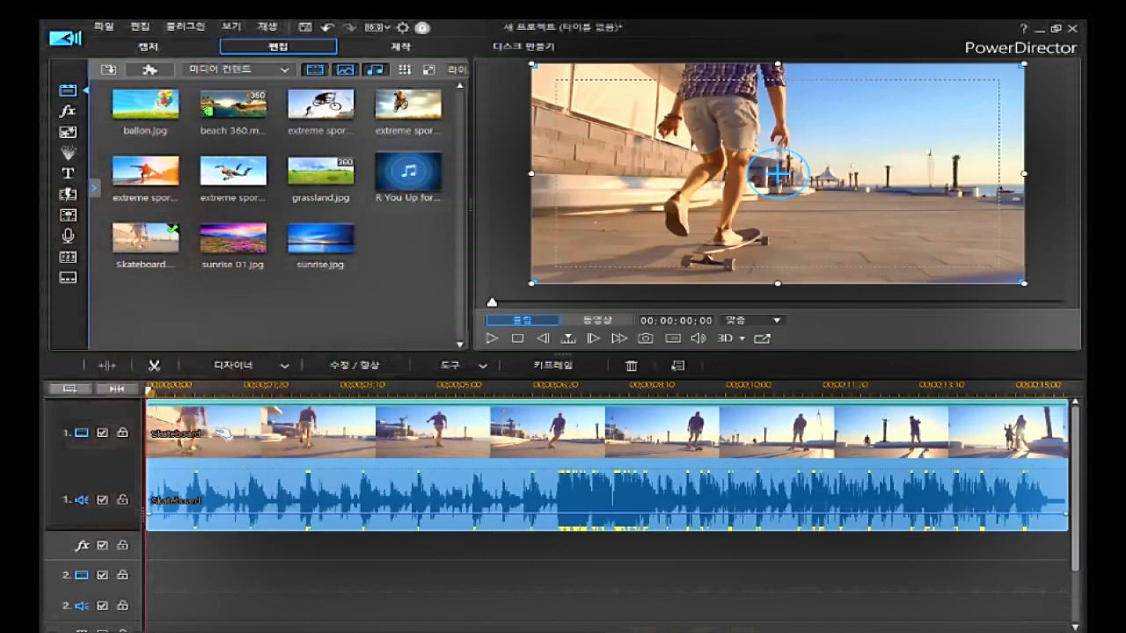
{"action": "left_click", "coordinate": [209, 477]}
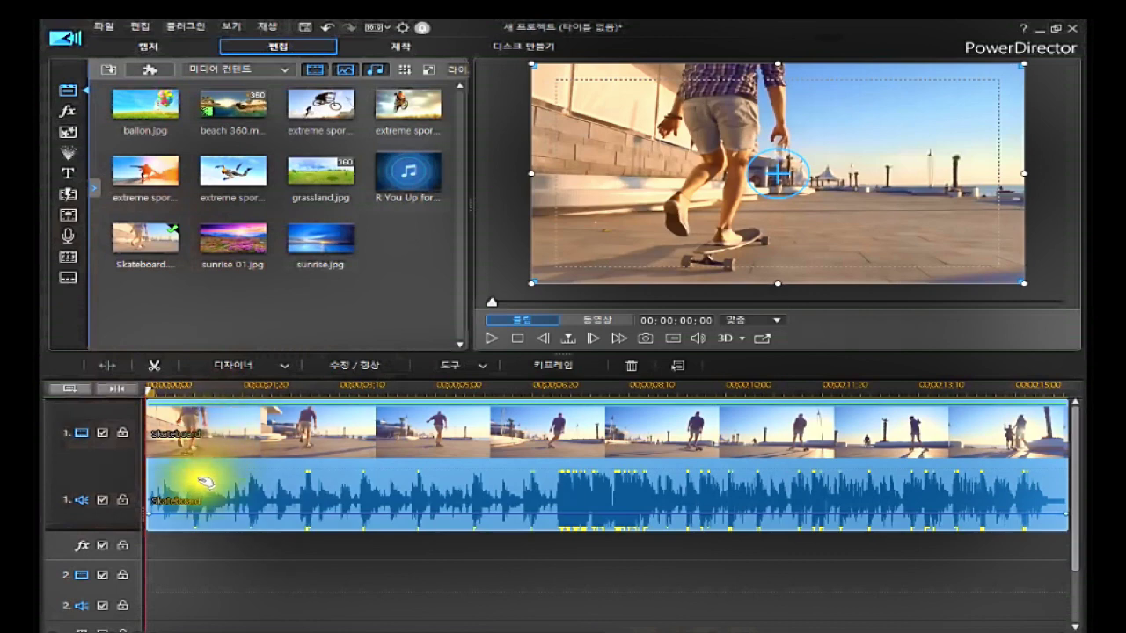
{"action": "left_click", "coordinate": [195, 497]}
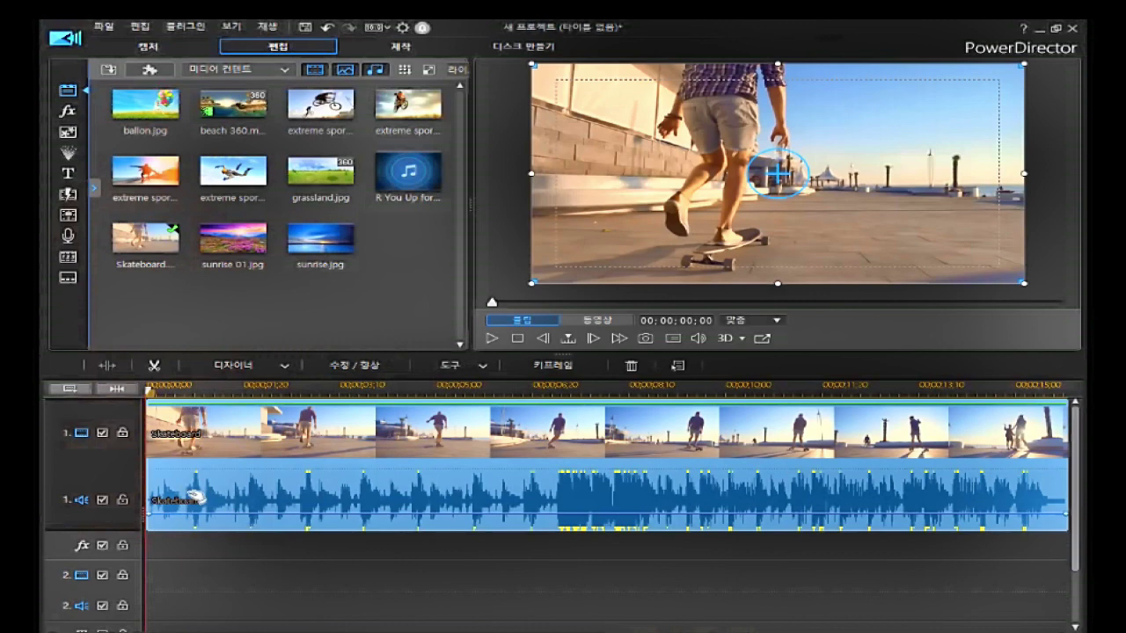
{"action": "left_click", "coordinate": [225, 448]}
{"action": "left_click", "coordinate": [203, 475]}
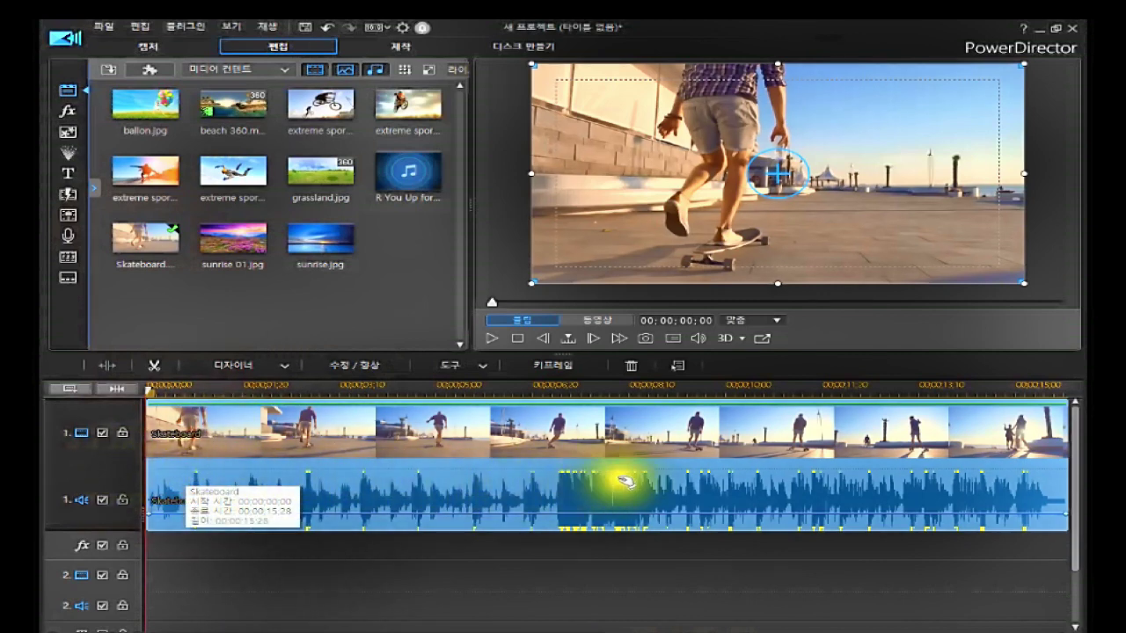
{"action": "left_click", "coordinate": [321, 466]}
{"action": "left_click", "coordinate": [312, 459]}
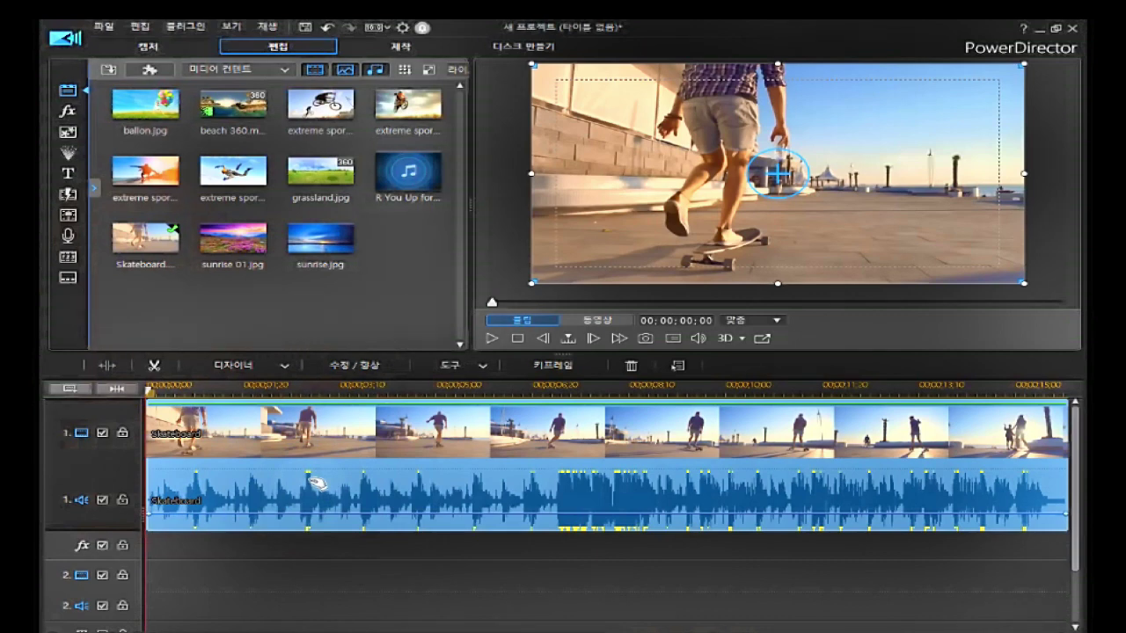
{"action": "left_click", "coordinate": [304, 429]}
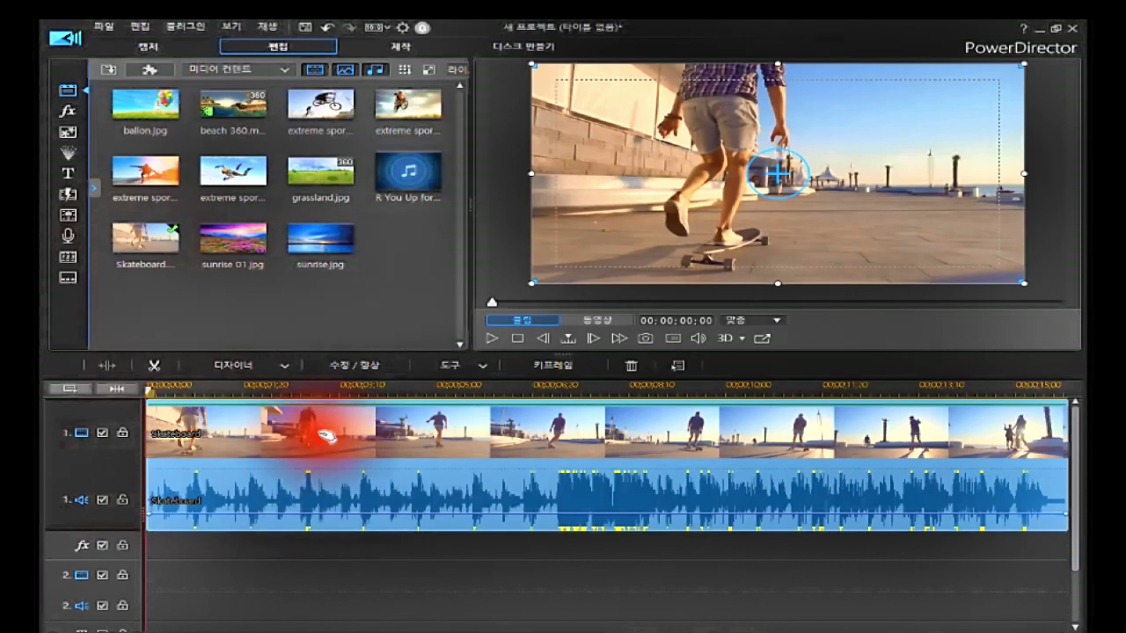
Unlink the Skateboard clip's video from its audio on track 1 and undo the unlinking
{"action": "right_click", "coordinate": [327, 435]}
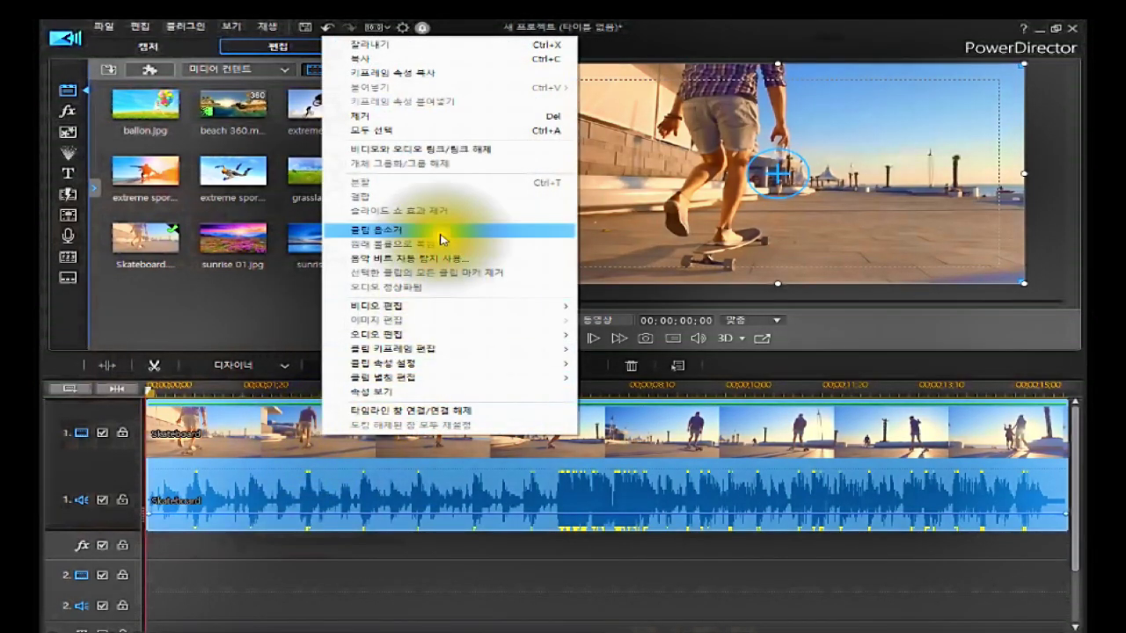
{"action": "left_click", "coordinate": [419, 152]}
{"action": "left_click", "coordinate": [410, 180]}
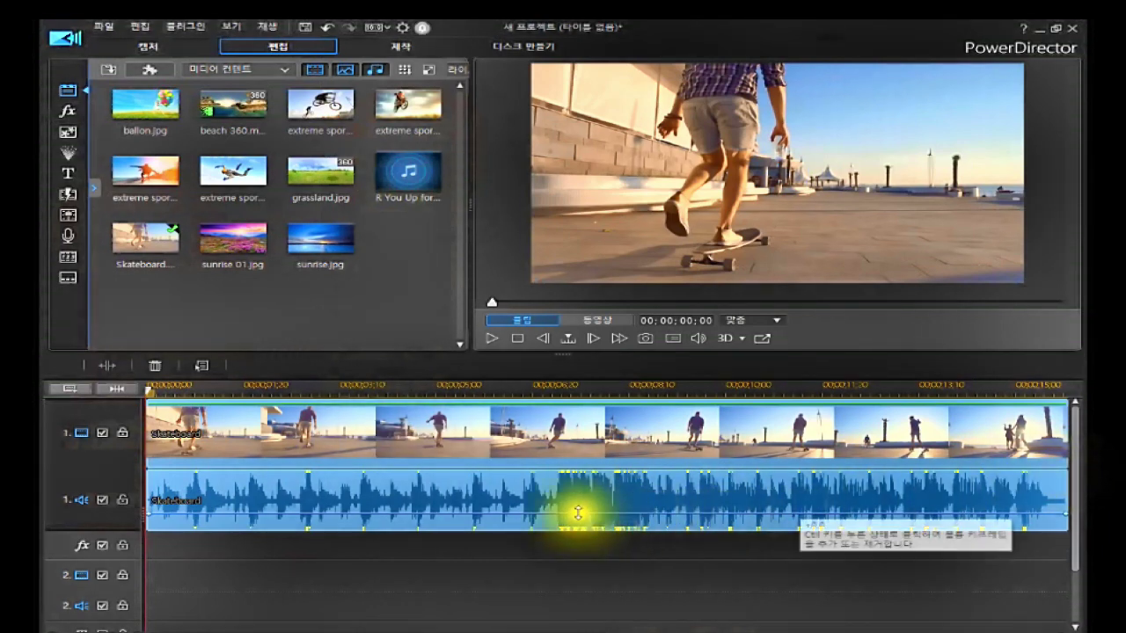
{"action": "left_click", "coordinate": [446, 503]}
{"action": "left_click", "coordinate": [343, 433]}
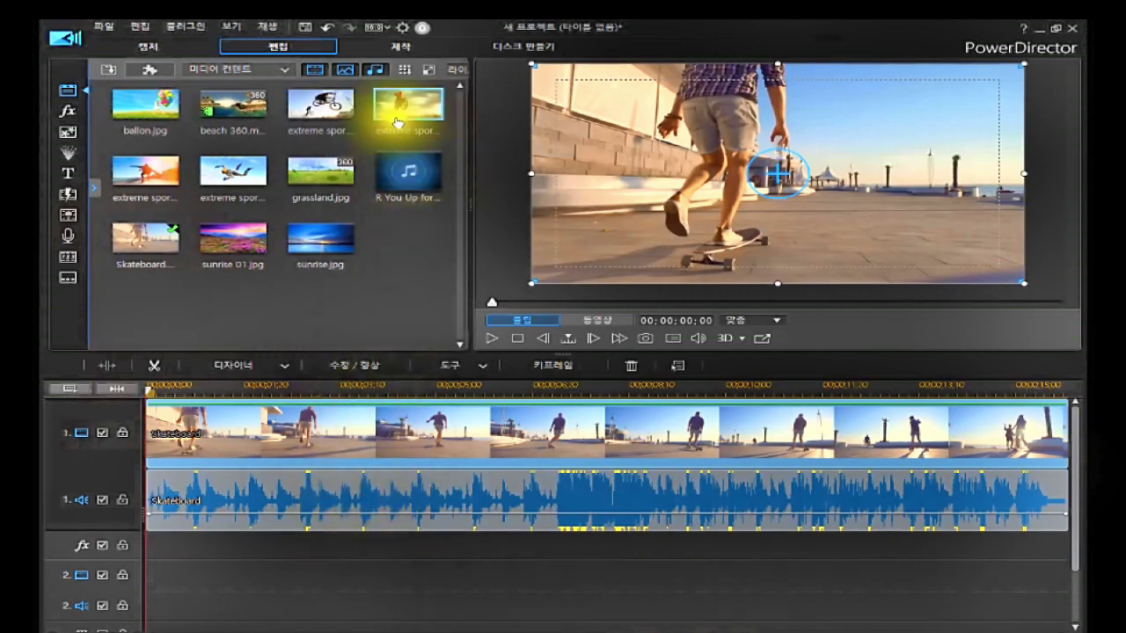
{"action": "left_click", "coordinate": [322, 31]}
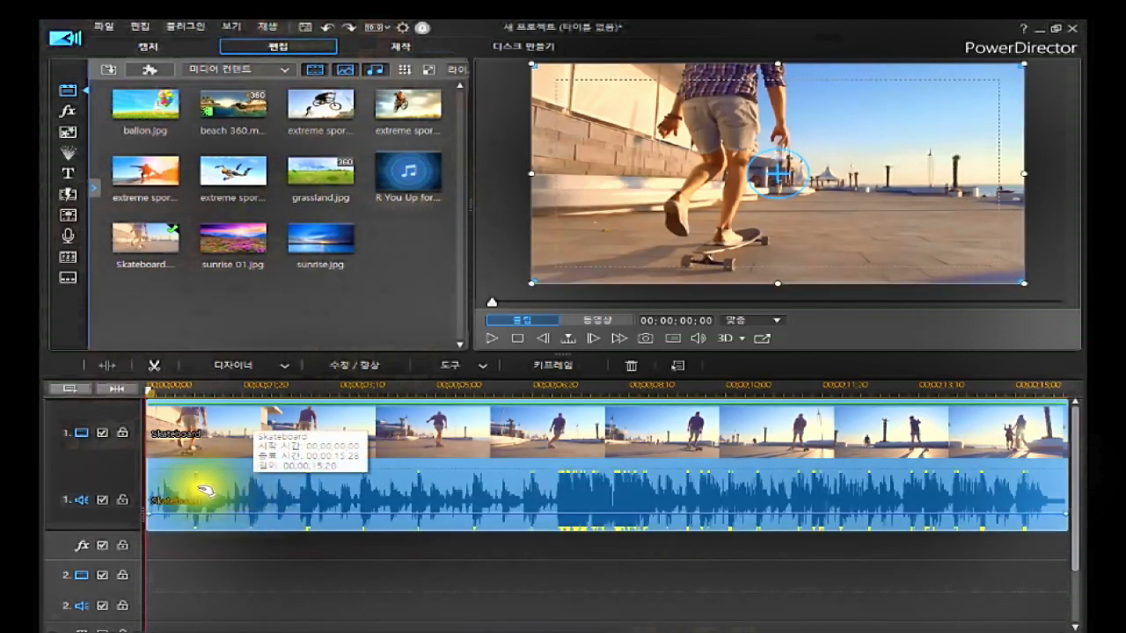
Lock the audio part of track 1 and select the Skateboard clip's video
{"action": "left_click", "coordinate": [123, 500]}
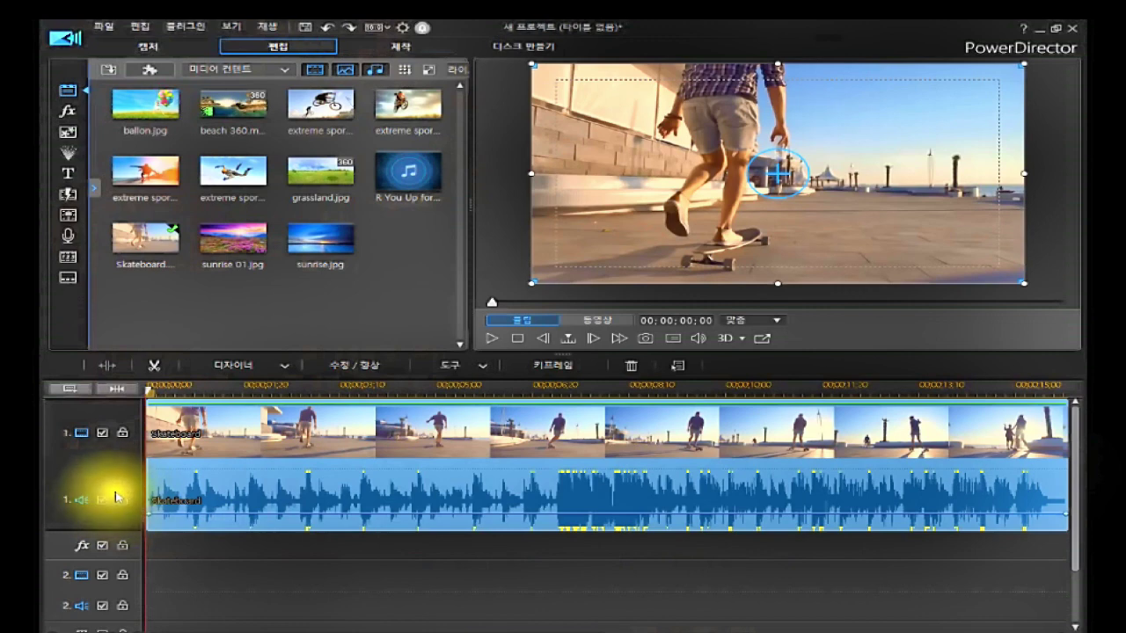
{"action": "left_click", "coordinate": [119, 495]}
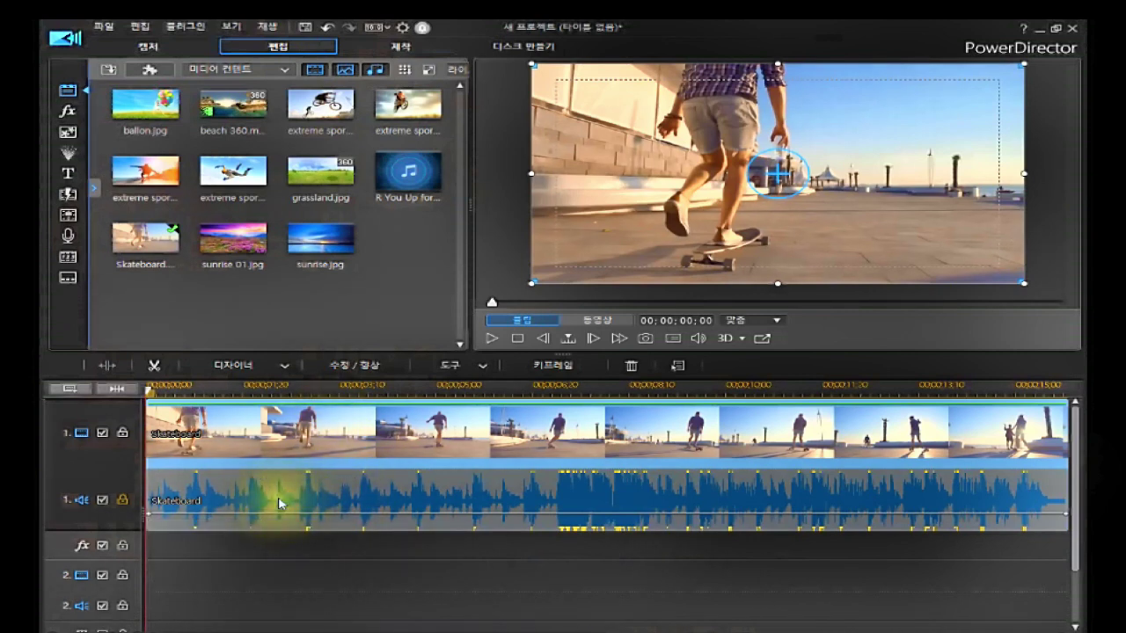
{"action": "left_click", "coordinate": [328, 425]}
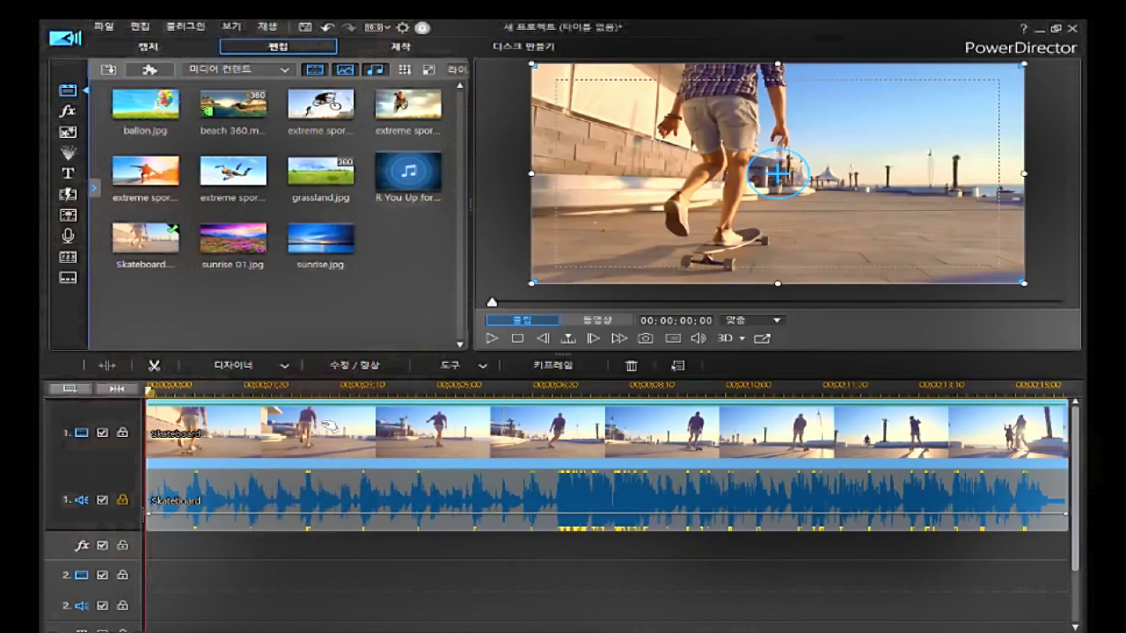
{"action": "left_click", "coordinate": [328, 426]}
Examine the video editing options available for the Skateboard clip, including the power tools
{"action": "right_click", "coordinate": [328, 426]}
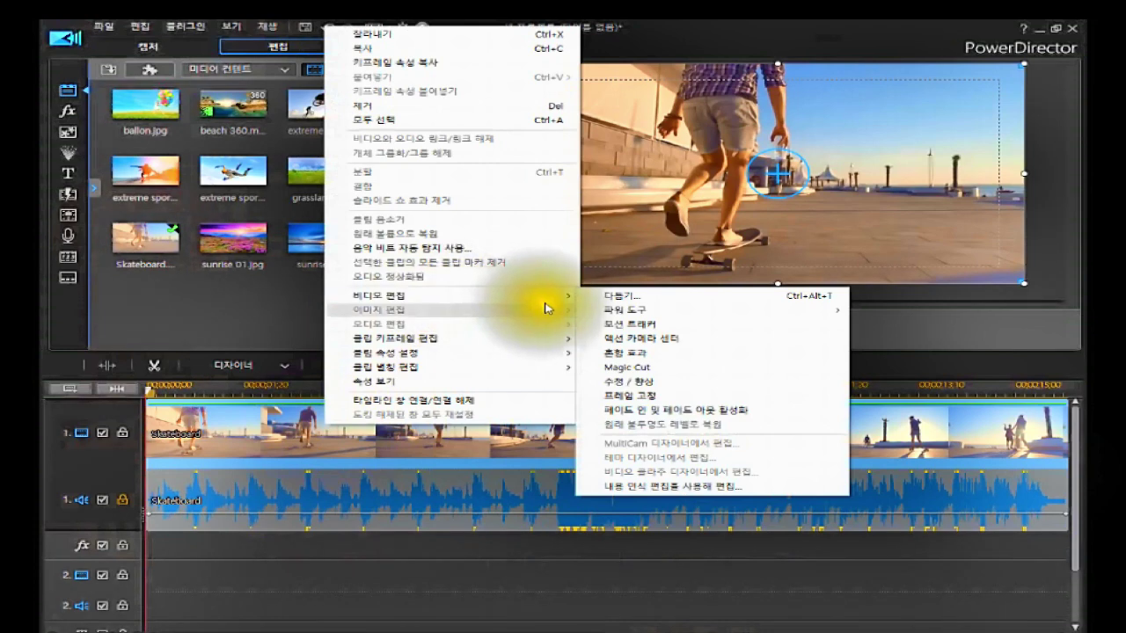
{"action": "mouse_move", "coordinate": [546, 297]}
{"action": "mouse_move", "coordinate": [616, 310]}
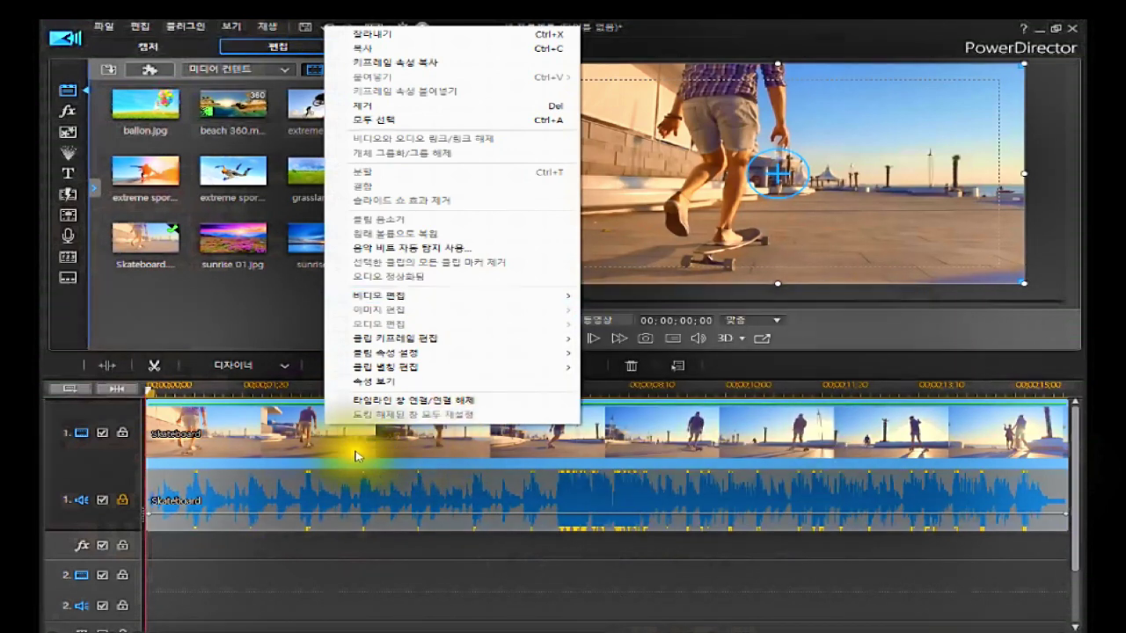
{"action": "left_click", "coordinate": [329, 440]}
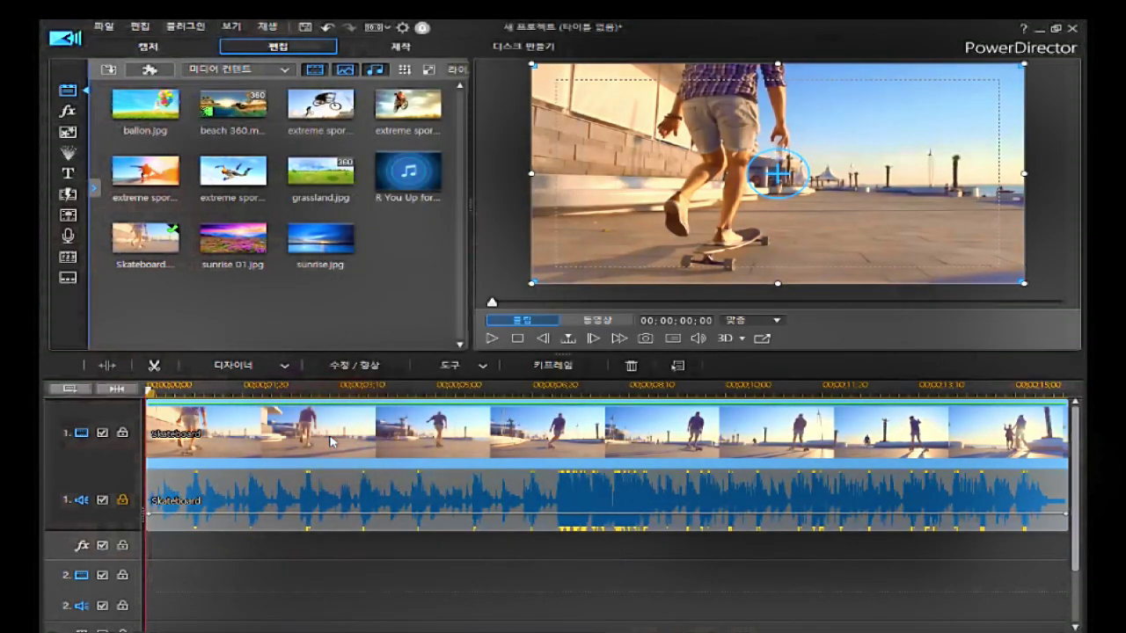
Open the power tool settings for the Skateboard clip at the video reverse option (비디오 역방향)
{"action": "left_click", "coordinate": [330, 441]}
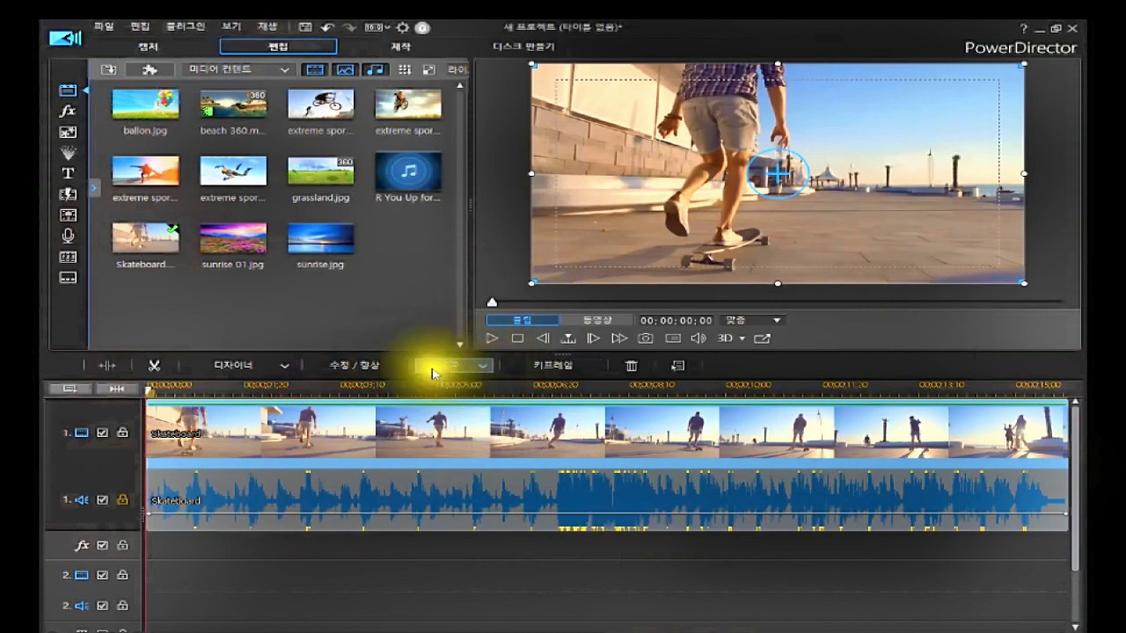
{"action": "left_click", "coordinate": [483, 367]}
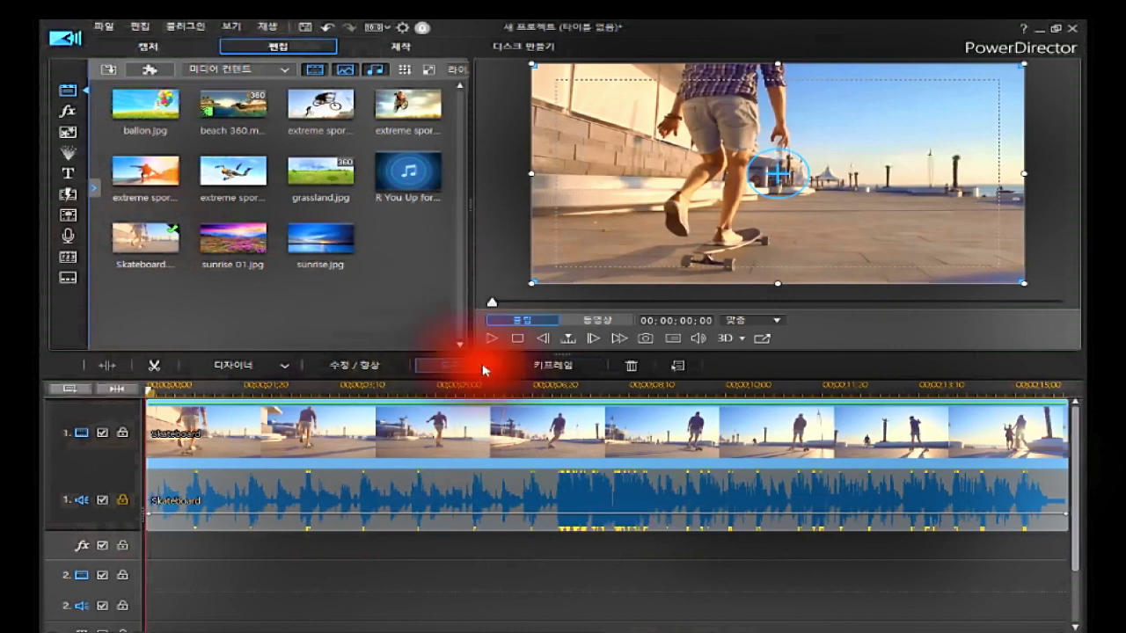
{"action": "mouse_move", "coordinate": [481, 383]}
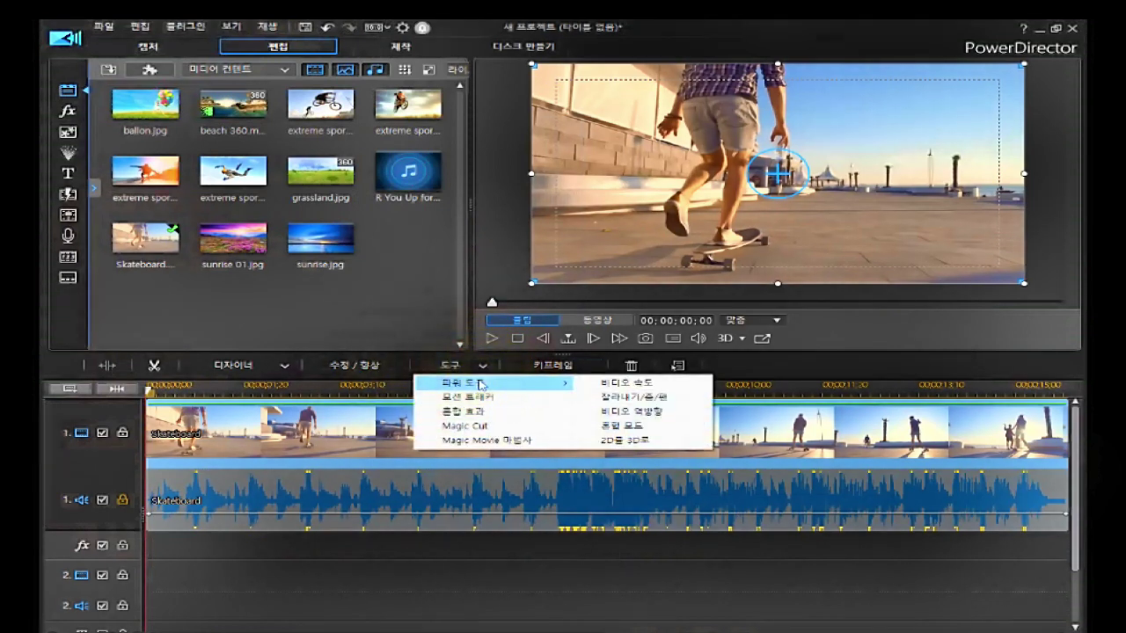
{"action": "left_click", "coordinate": [619, 411]}
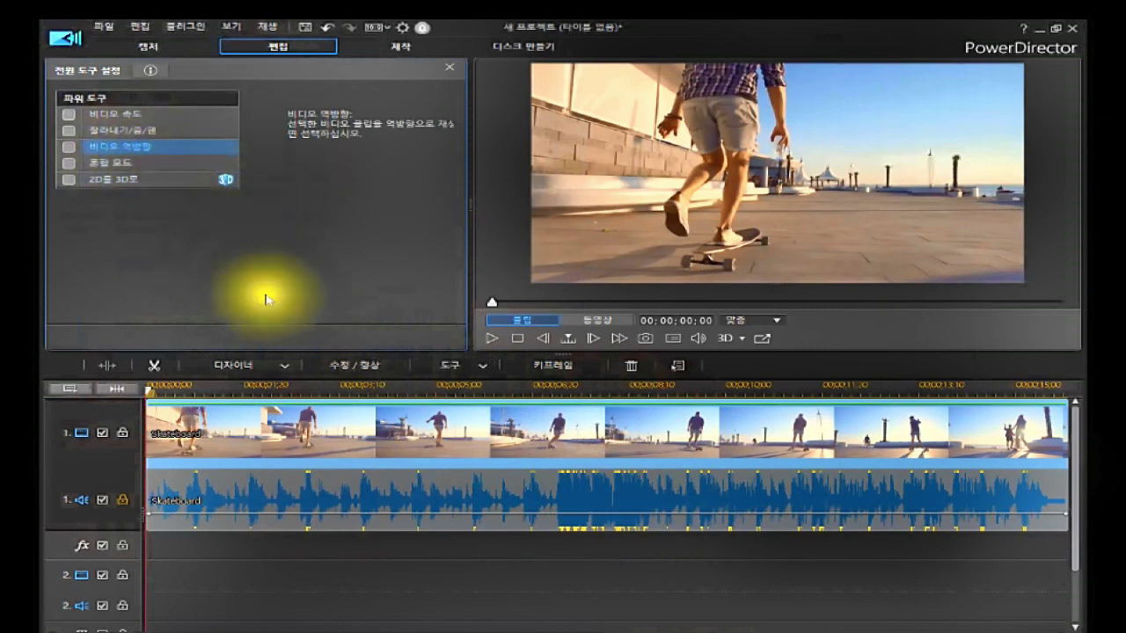
Enable video reverse (비디오 역방향) for the Skateboard clip and disable it again
{"action": "left_click", "coordinate": [67, 147]}
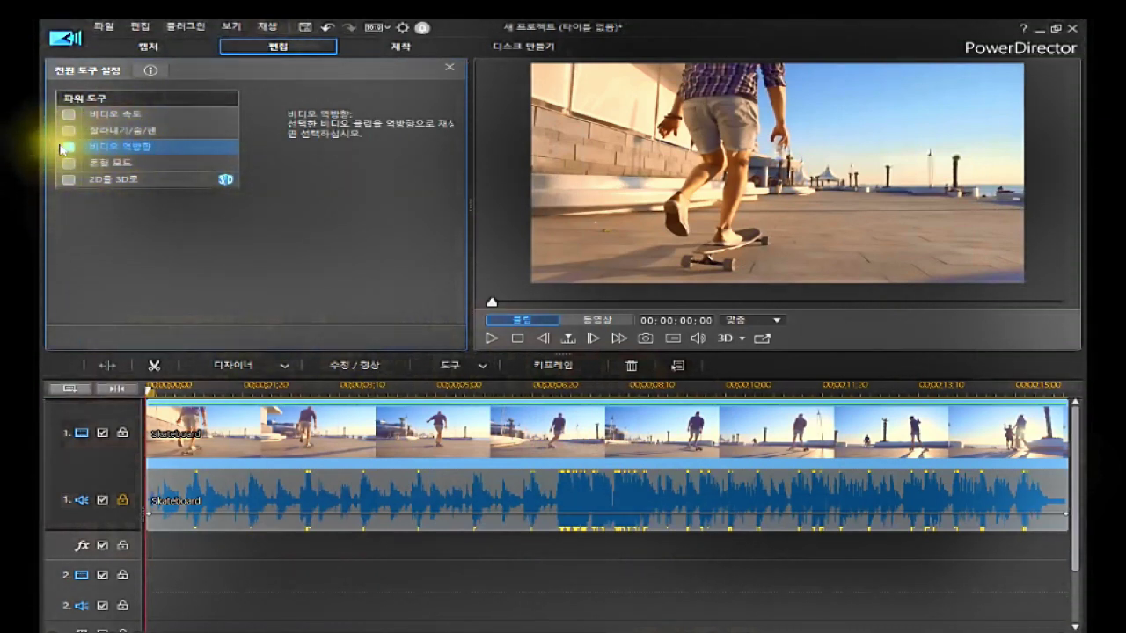
{"action": "left_click", "coordinate": [67, 147]}
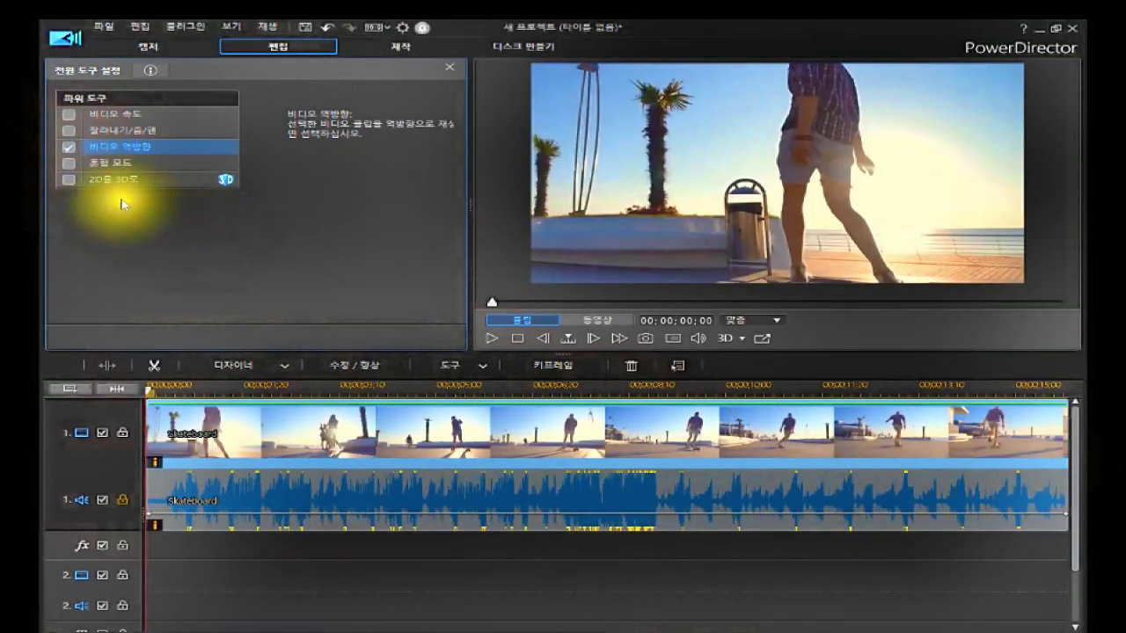
{"action": "left_click", "coordinate": [69, 146]}
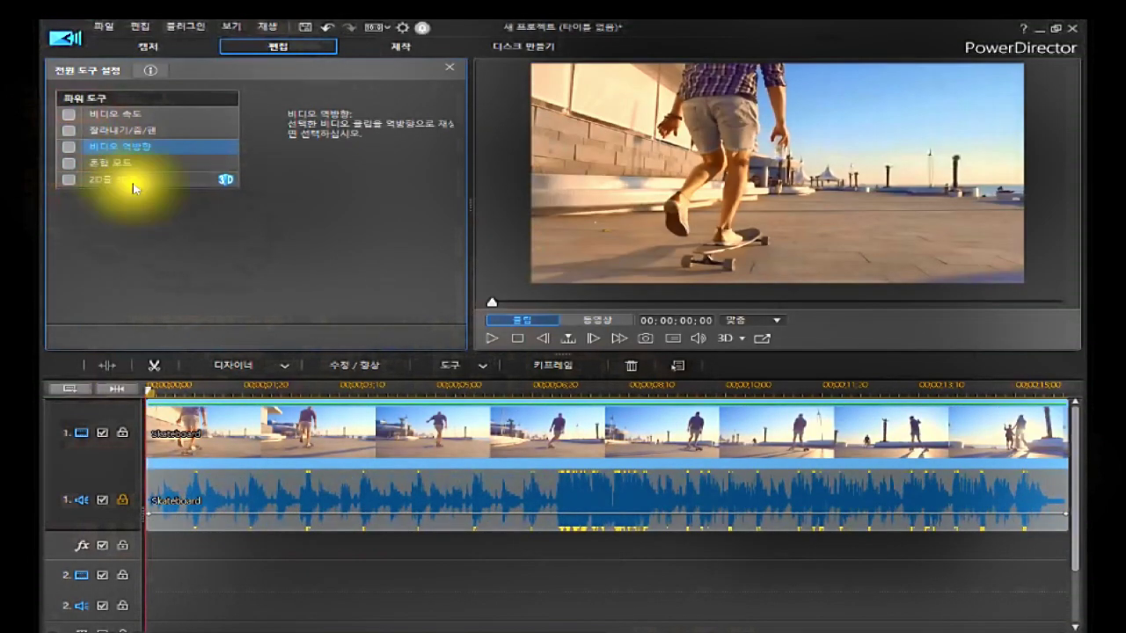
Preview the Skateboard clip playing in its original forward direction and stop the playback
{"action": "left_click", "coordinate": [512, 337]}
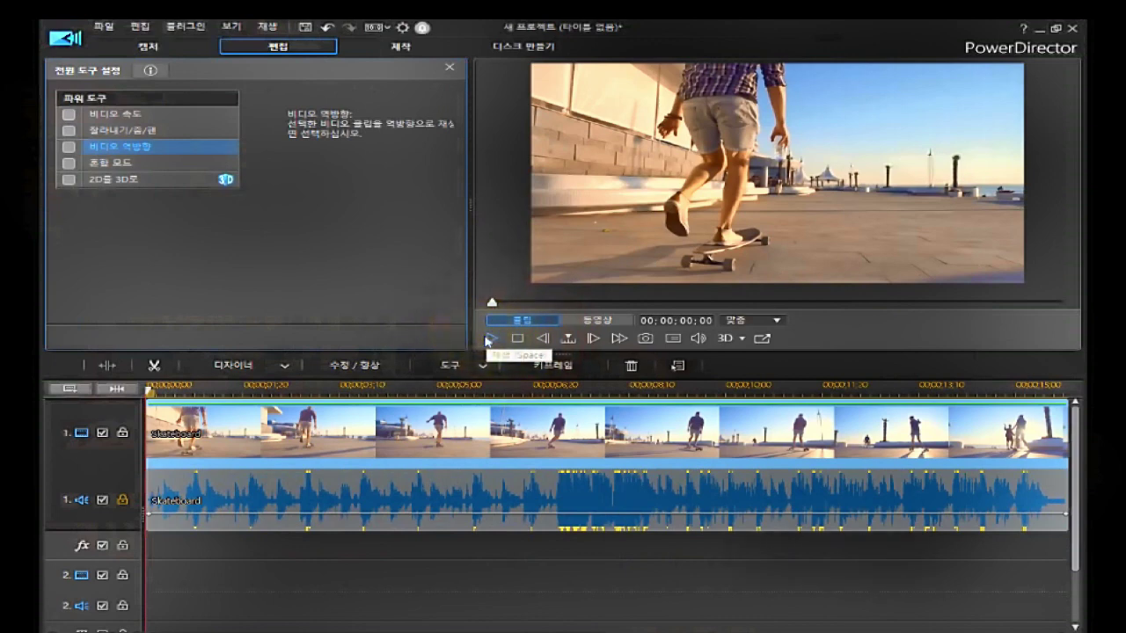
{"action": "left_click", "coordinate": [494, 338]}
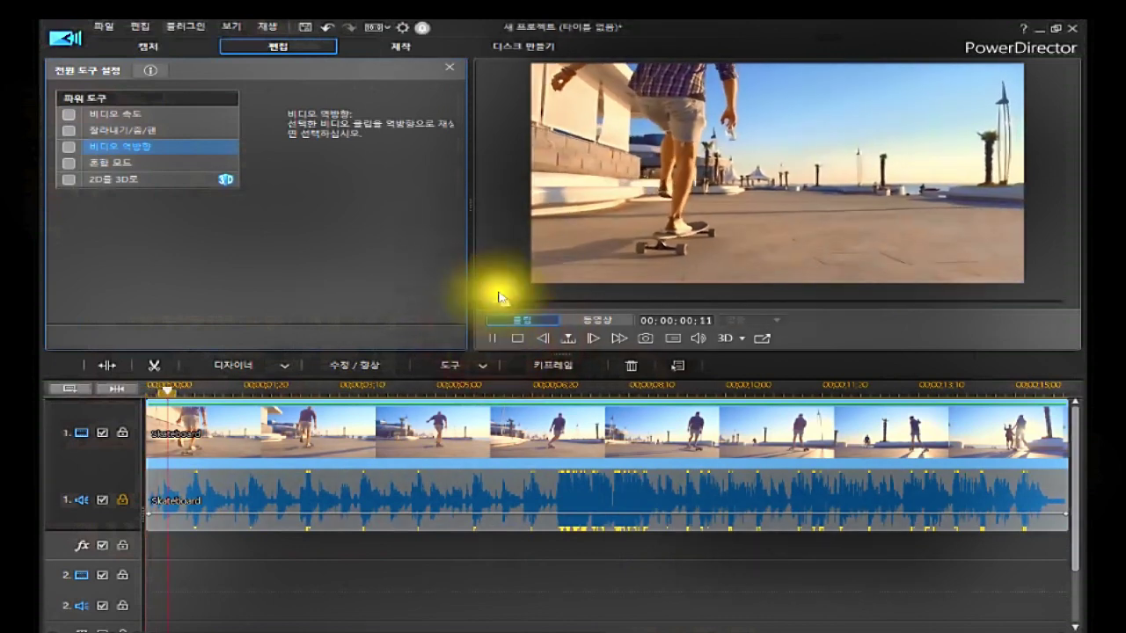
{"action": "left_click", "coordinate": [519, 338]}
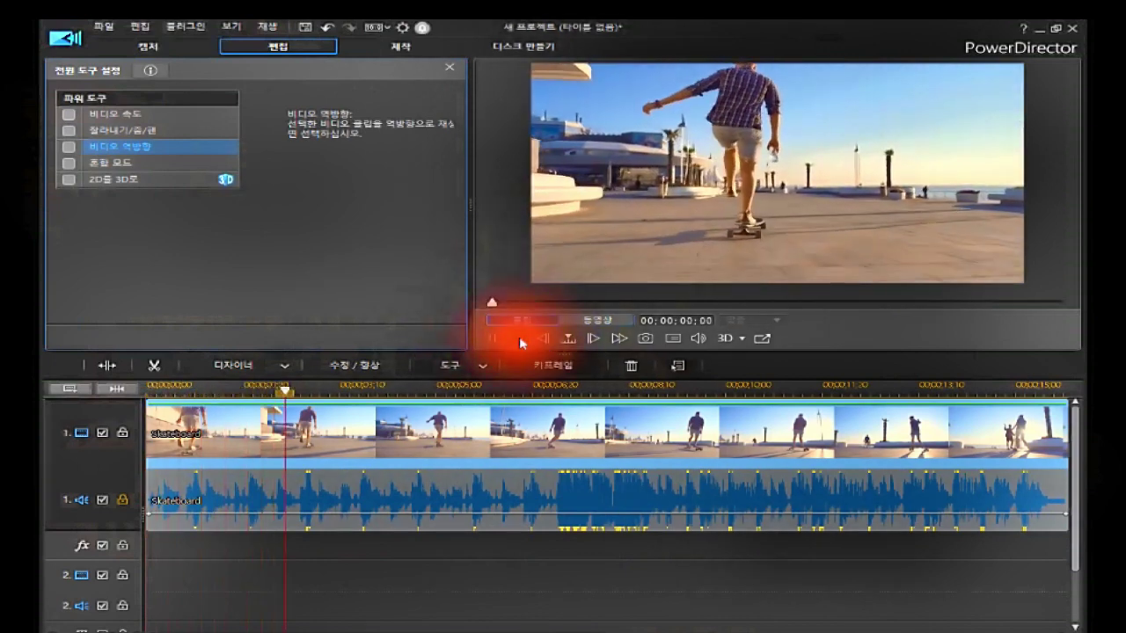
Enable video reverse (비디오 역방향) for the Skateboard clip and preview the reversed playback
{"action": "left_click", "coordinate": [69, 146]}
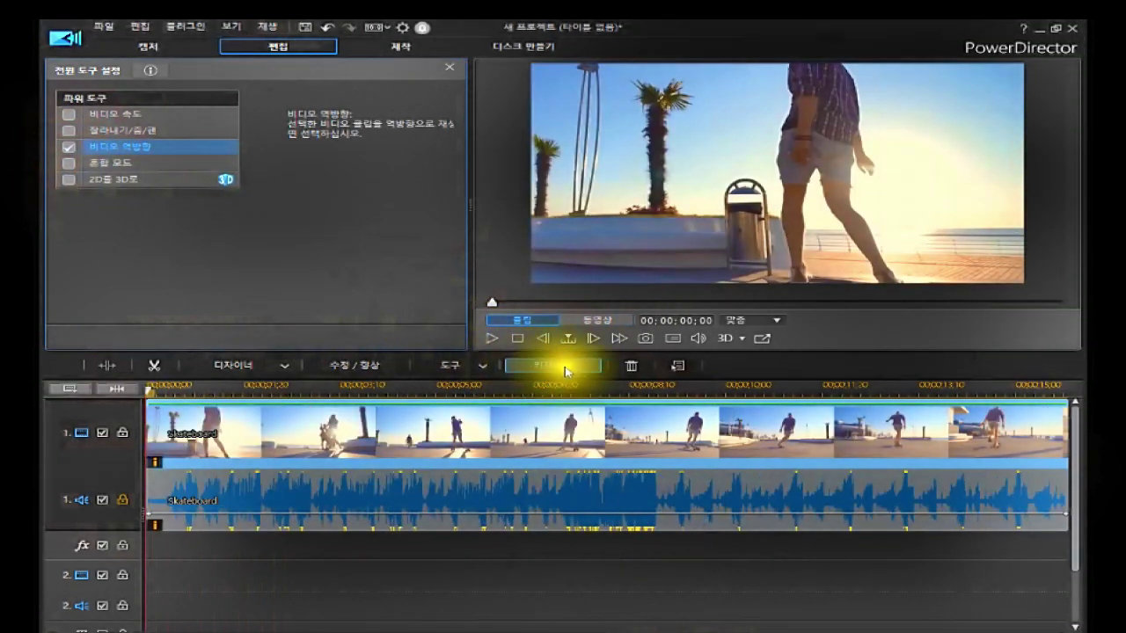
{"action": "left_click", "coordinate": [493, 337]}
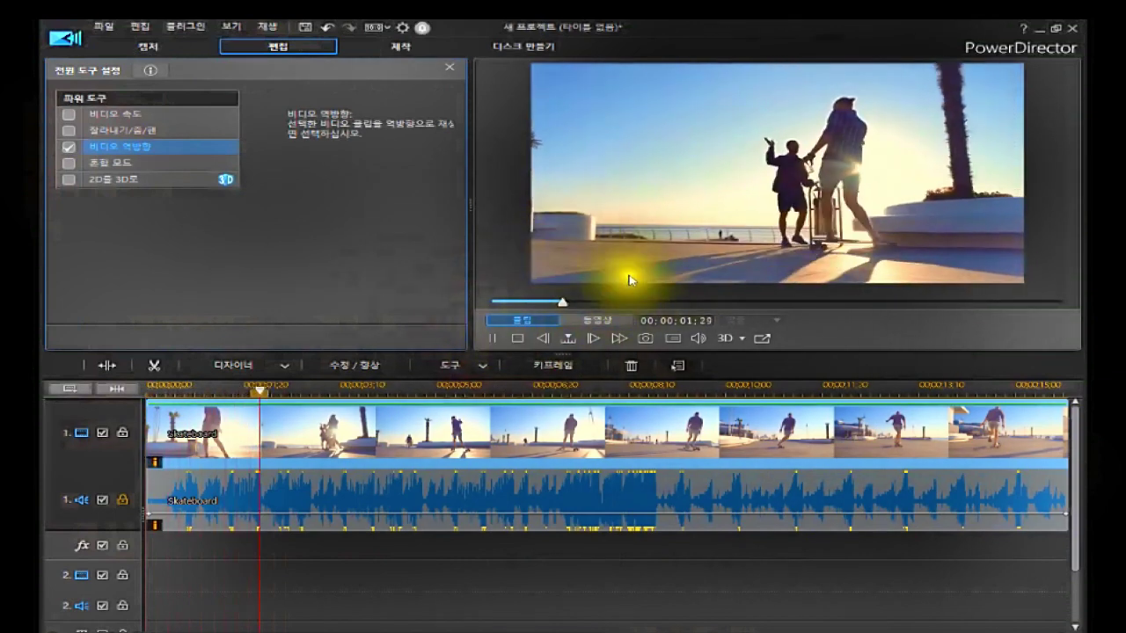
{"action": "left_click", "coordinate": [518, 339]}
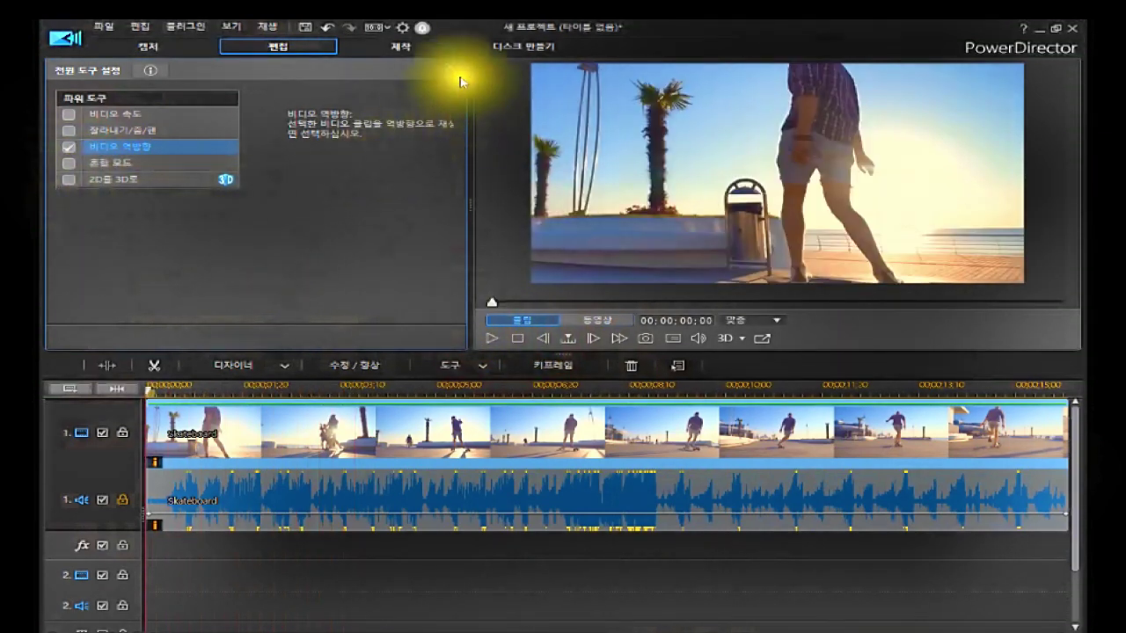
Turn off video reverse (비디오 역방향) to restore the Skateboard clip's forward playback
{"action": "left_click", "coordinate": [68, 147]}
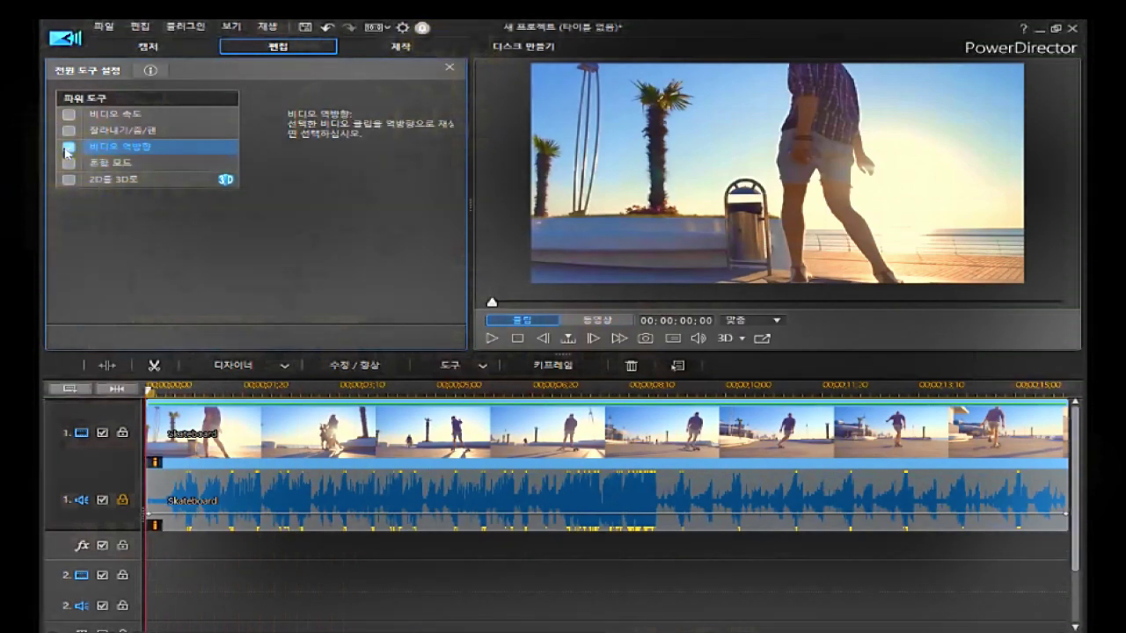
{"action": "left_click", "coordinate": [67, 152]}
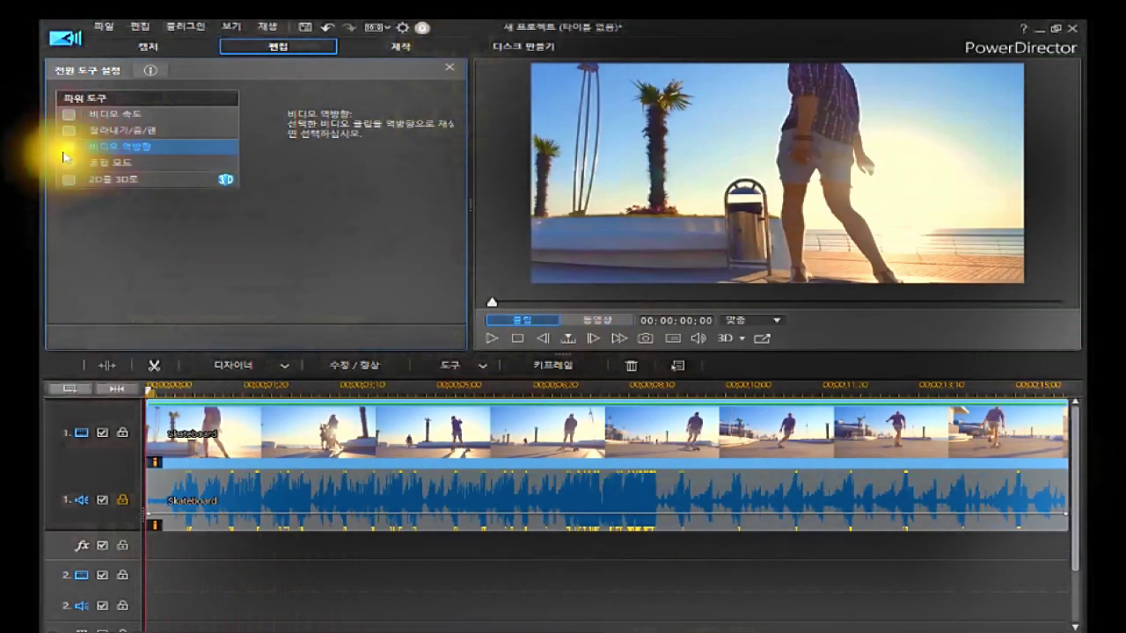
{"action": "left_click", "coordinate": [65, 150]}
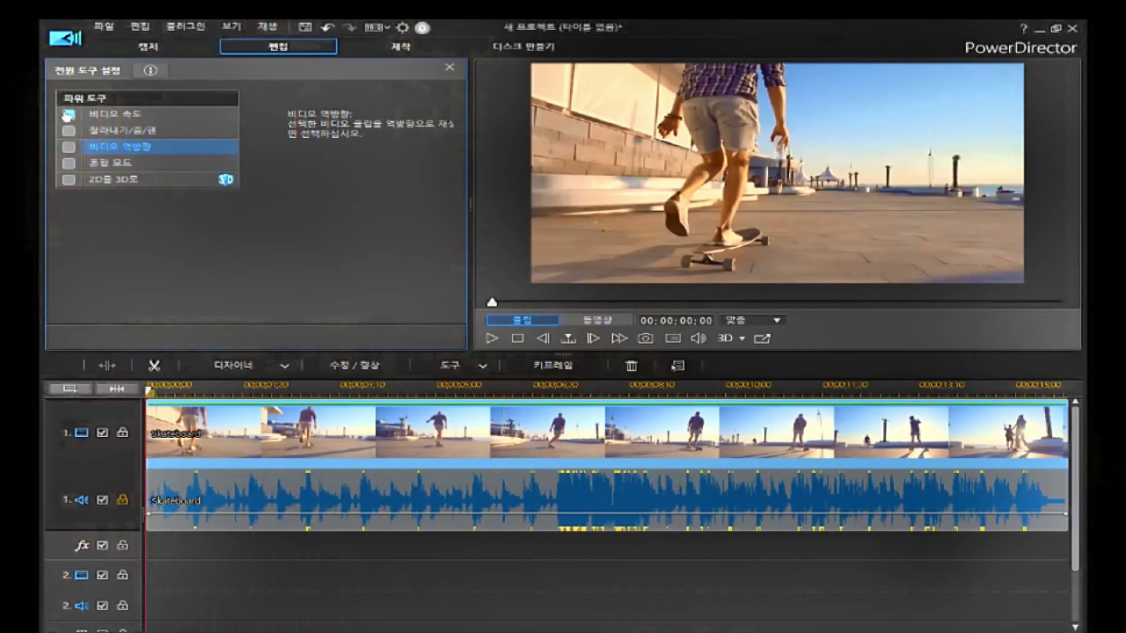
{"action": "left_click", "coordinate": [67, 115]}
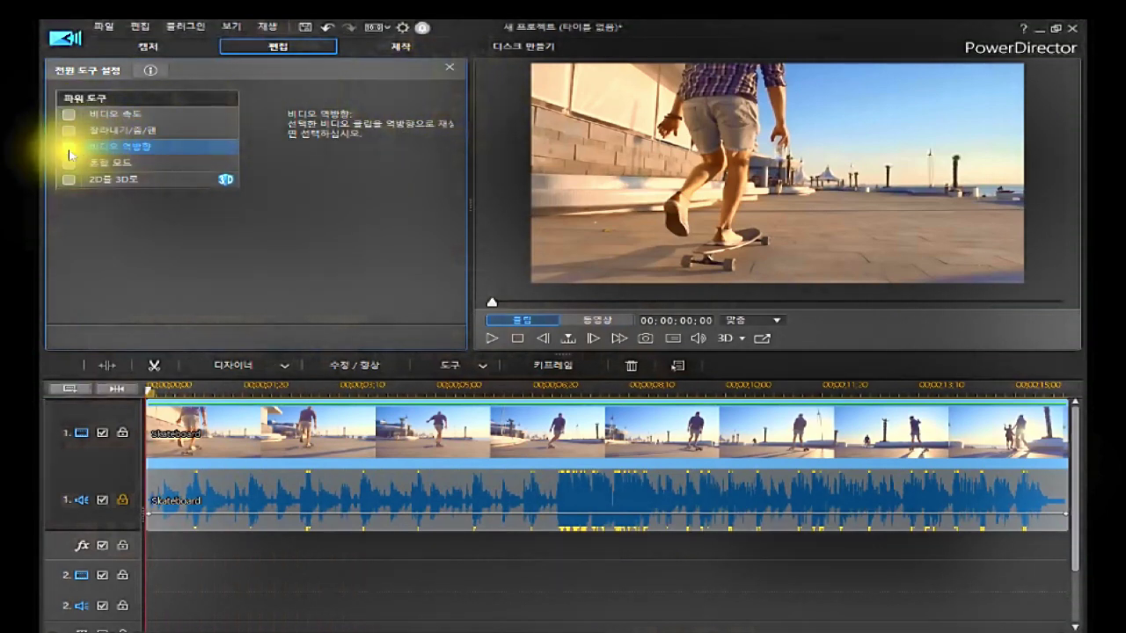
Enable video reverse (비디오 역방향) and video speed (비디오 속도) for the Skateboard clip and close the power tool settings
{"action": "left_click", "coordinate": [69, 148]}
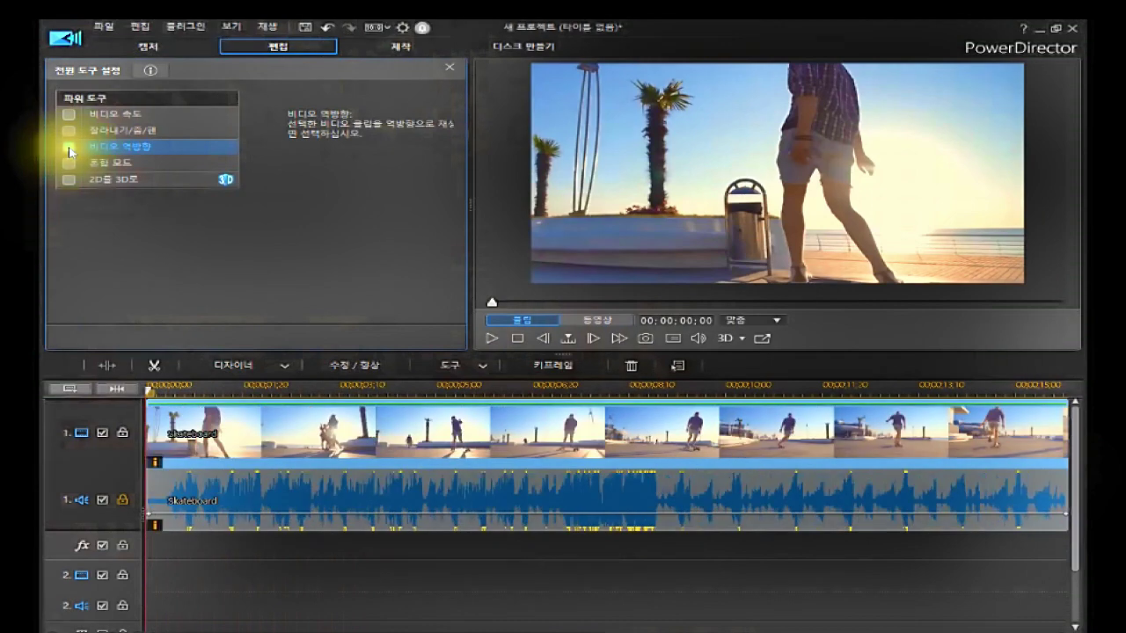
{"action": "left_click", "coordinate": [68, 116]}
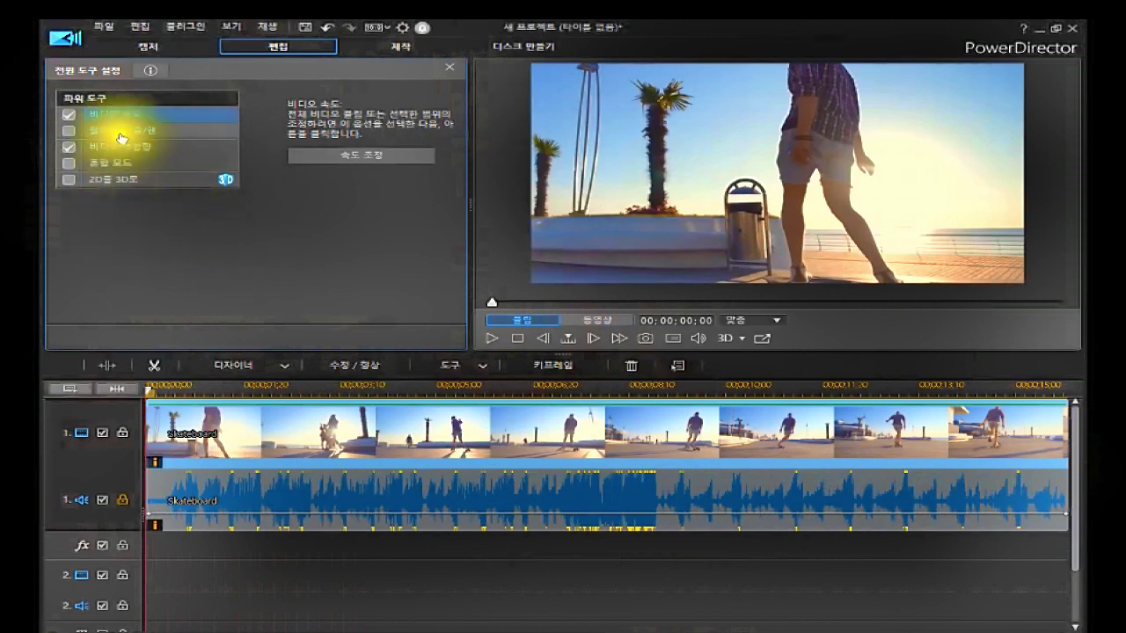
{"action": "left_click", "coordinate": [449, 68]}
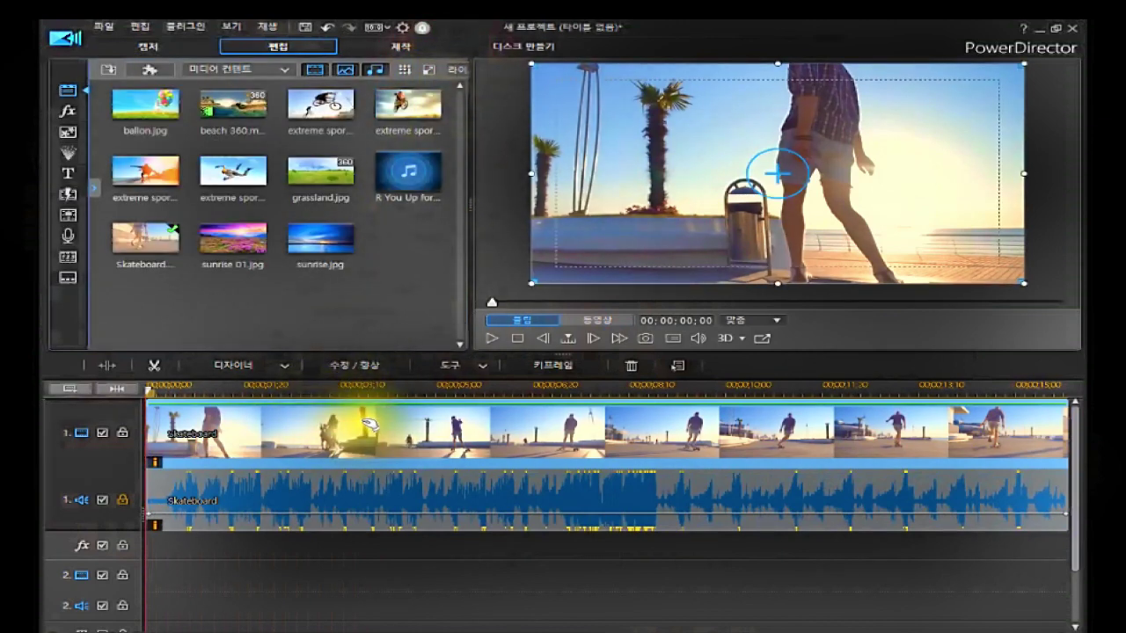
Open the Video Speed Designer for the Skateboard clip through the video speed (비디오 속도) power tool, accepting removal of the applied effects
{"action": "left_click", "coordinate": [371, 426]}
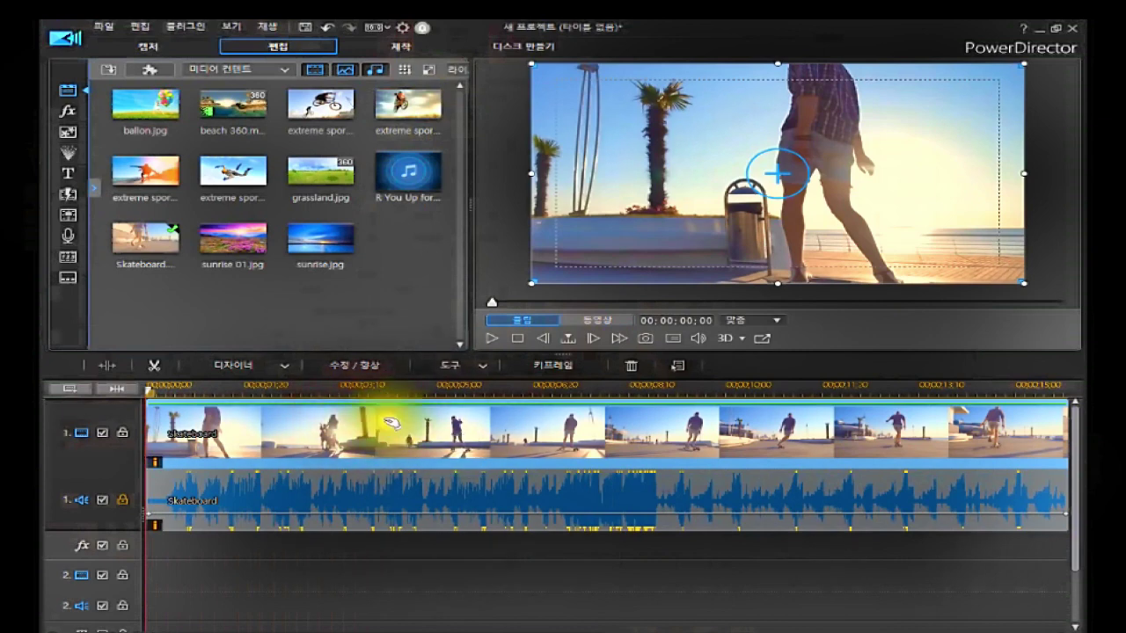
{"action": "left_click", "coordinate": [462, 365]}
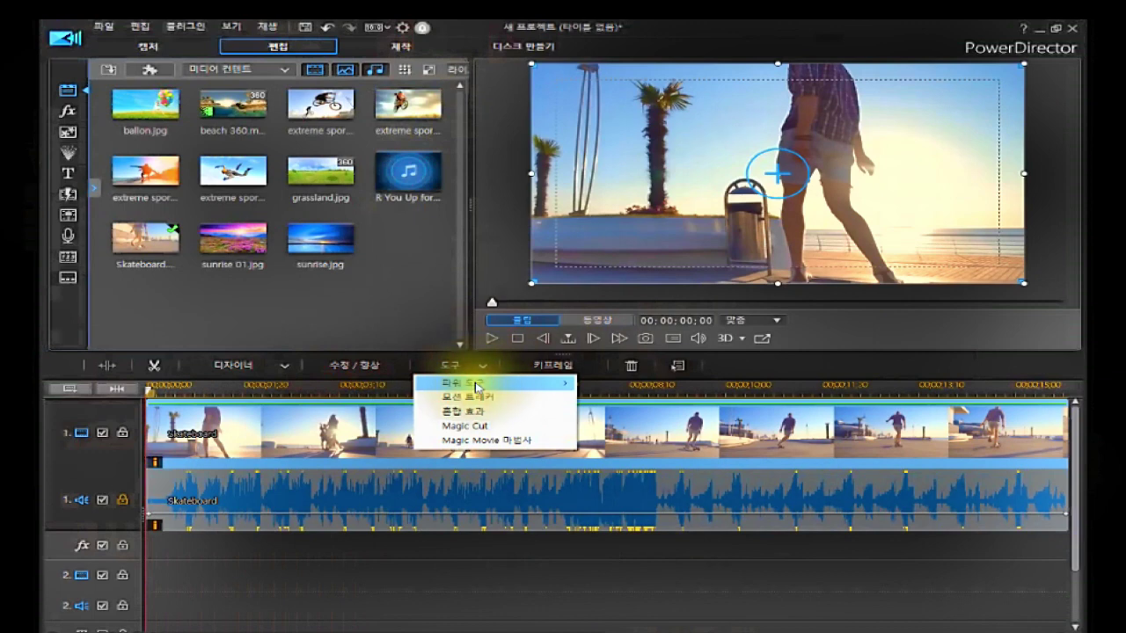
{"action": "mouse_move", "coordinate": [475, 387]}
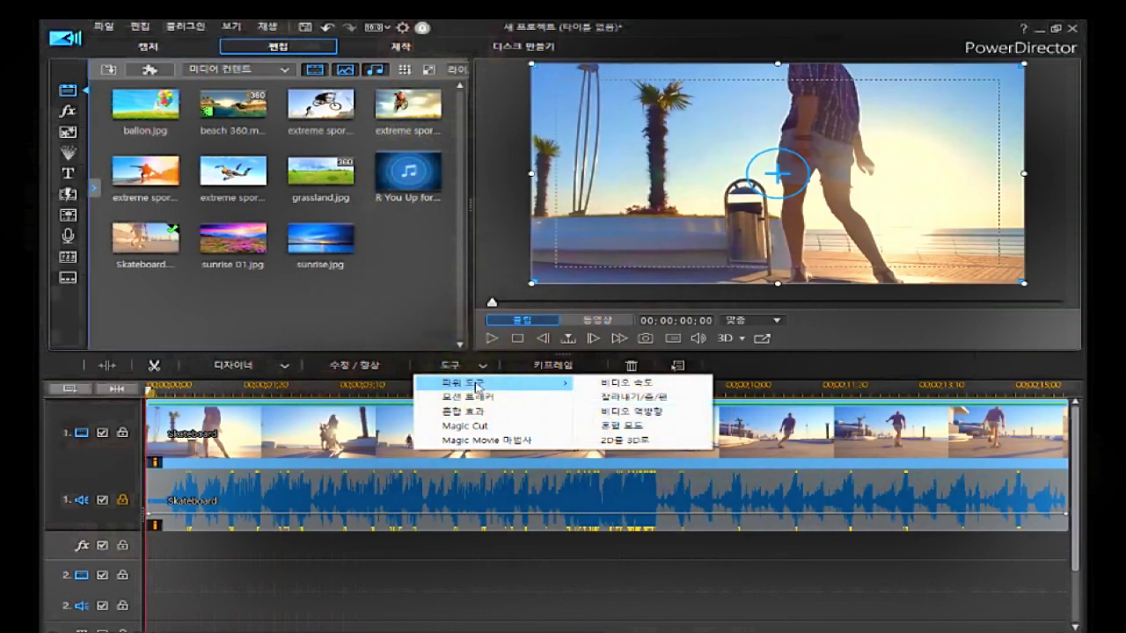
{"action": "left_click", "coordinate": [629, 384]}
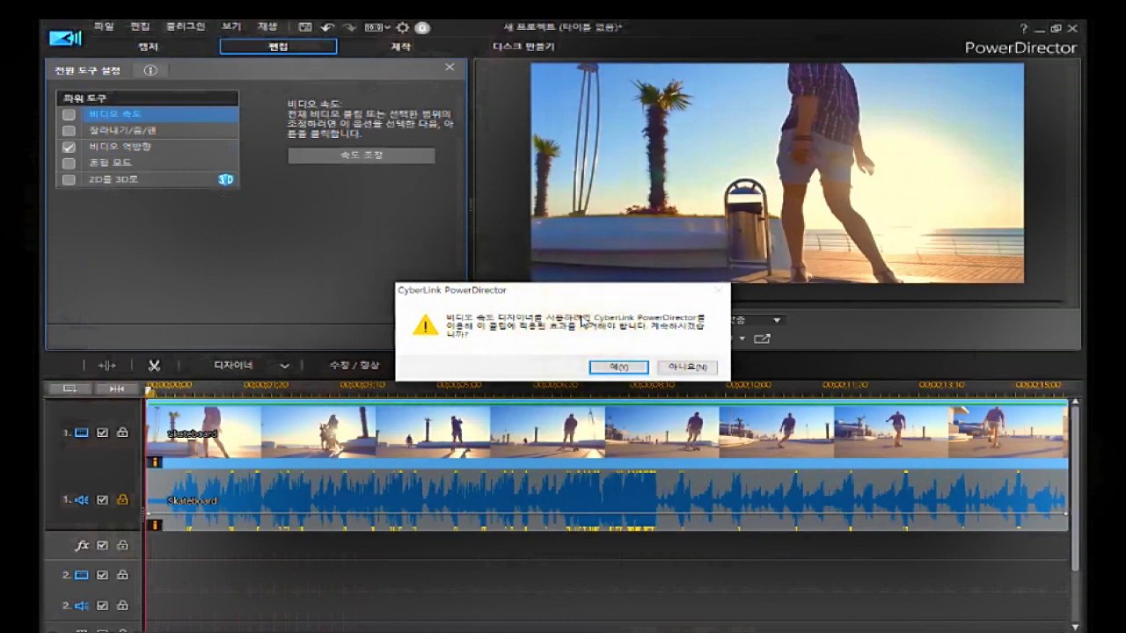
{"action": "left_click", "coordinate": [613, 367]}
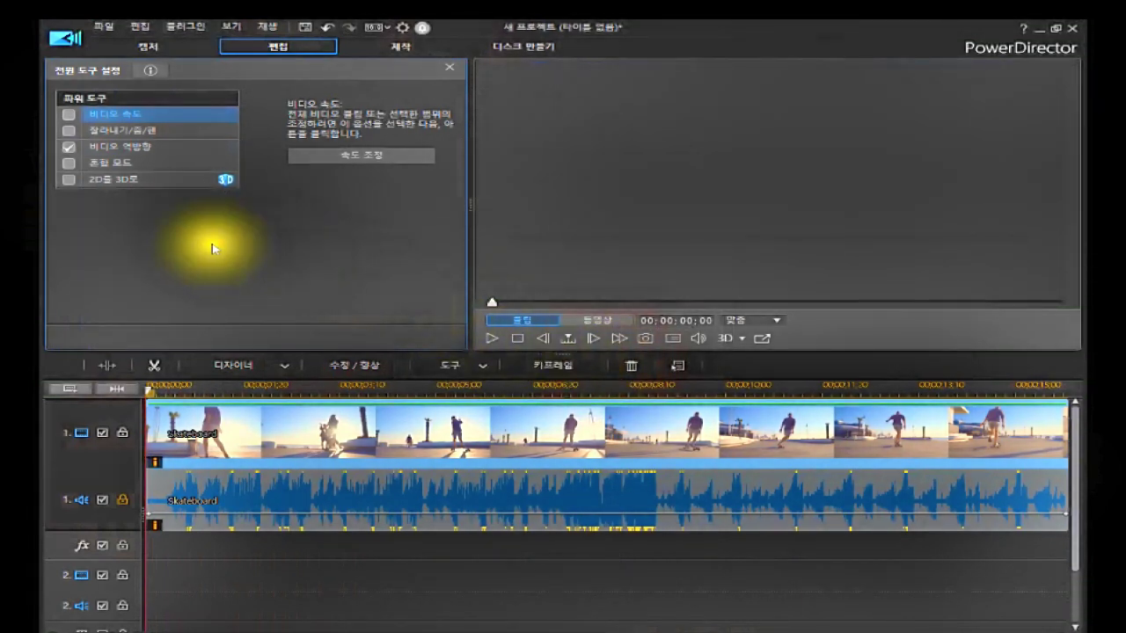
{"action": "left_click", "coordinate": [68, 114]}
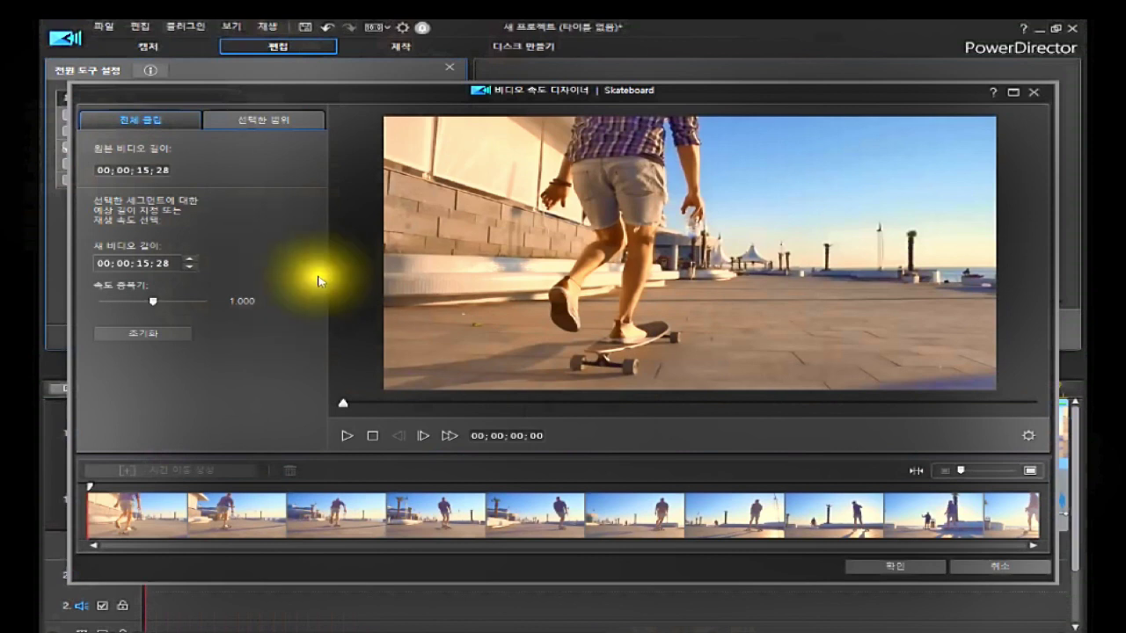
Try the speed multiplier (속도 증폭기) on the entire clip (전체 클립), raising it to 2.090, and reset it to 1.000
{"action": "left_click", "coordinate": [162, 126]}
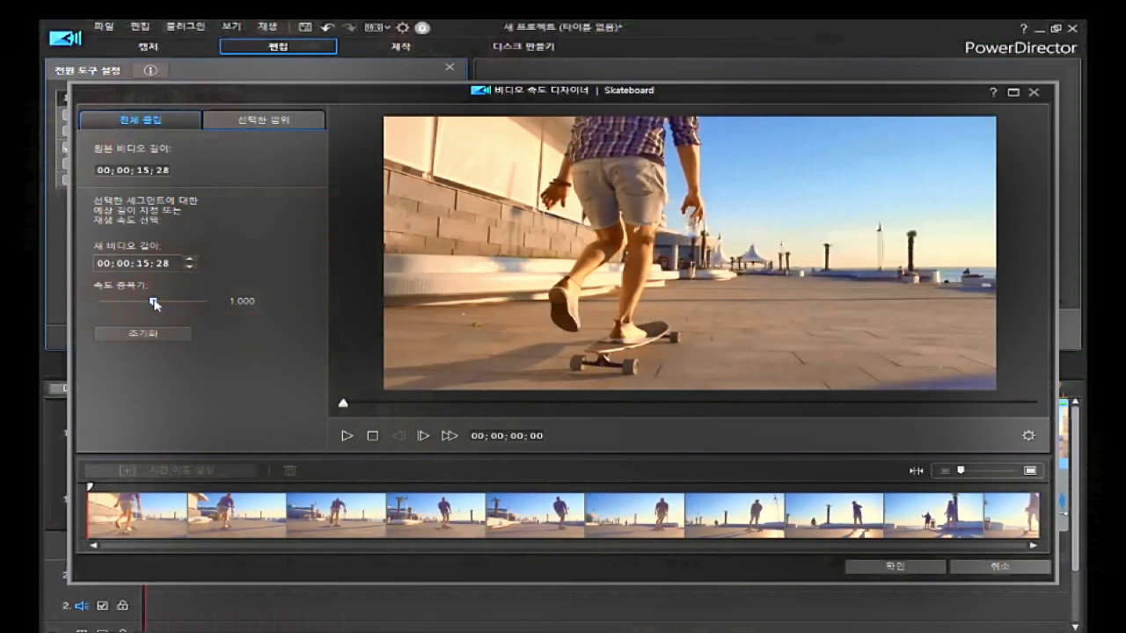
{"action": "left_click", "coordinate": [151, 302]}
{"action": "left_click_drag", "start_coordinate": [145, 306], "coordinate": [155, 346]}
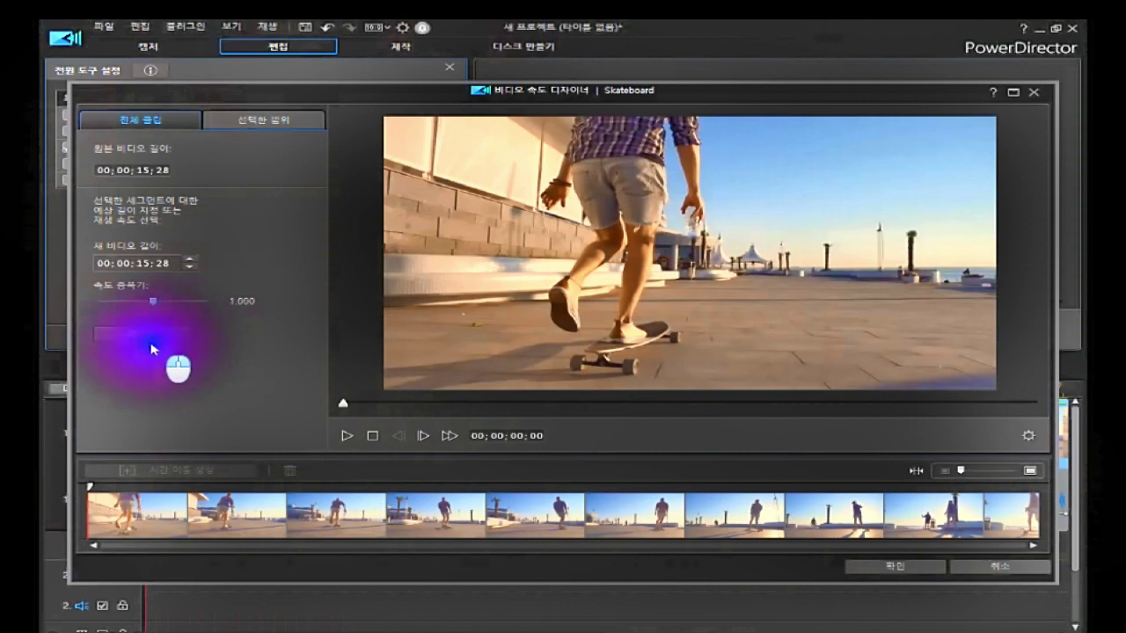
{"action": "left_click", "coordinate": [225, 300]}
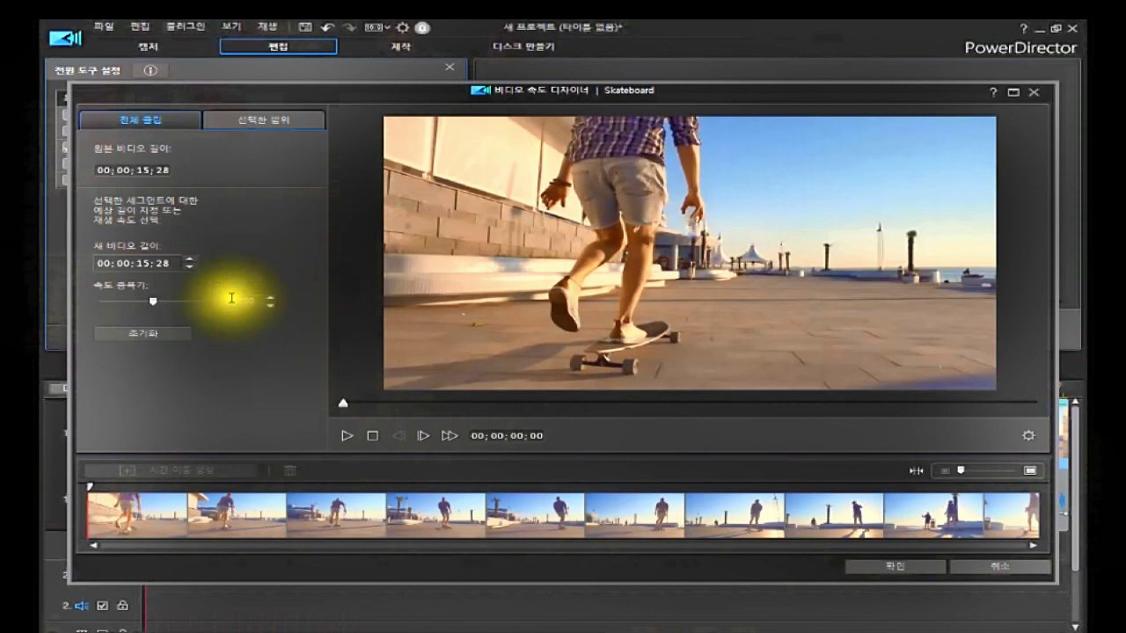
{"action": "left_click", "coordinate": [267, 302]}
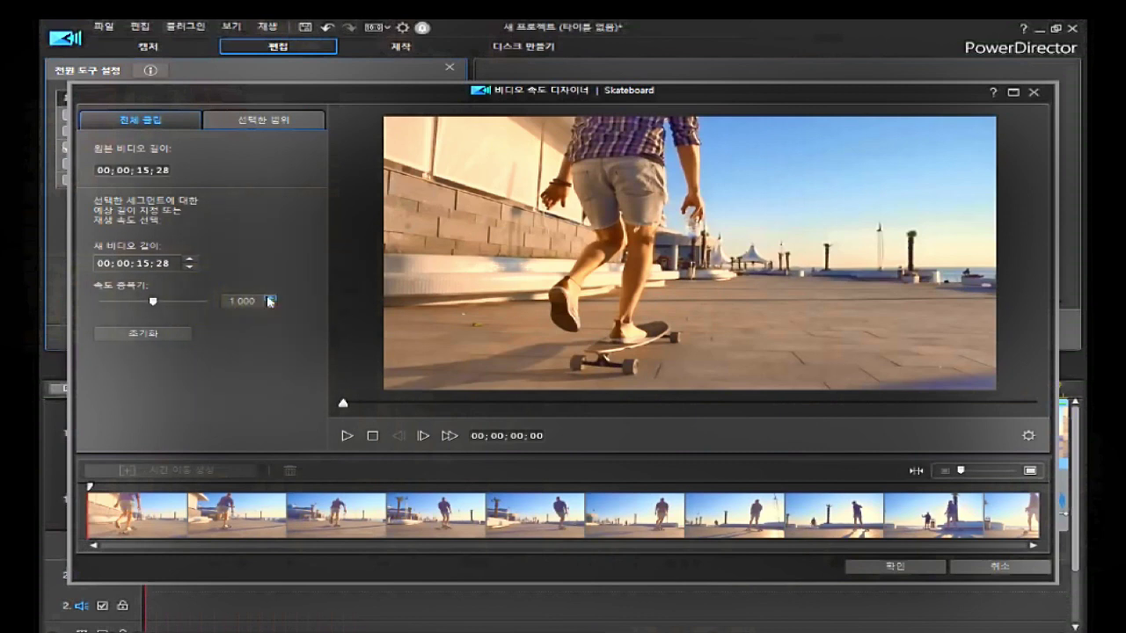
{"action": "left_click", "coordinate": [267, 299]}
{"action": "left_click", "coordinate": [267, 299]}
{"action": "left_click", "coordinate": [269, 304]}
{"action": "left_click", "coordinate": [268, 308]}
{"action": "left_click", "coordinate": [267, 304]}
{"action": "left_click", "coordinate": [268, 301]}
{"action": "left_click", "coordinate": [267, 301]}
{"action": "left_click", "coordinate": [273, 306]}
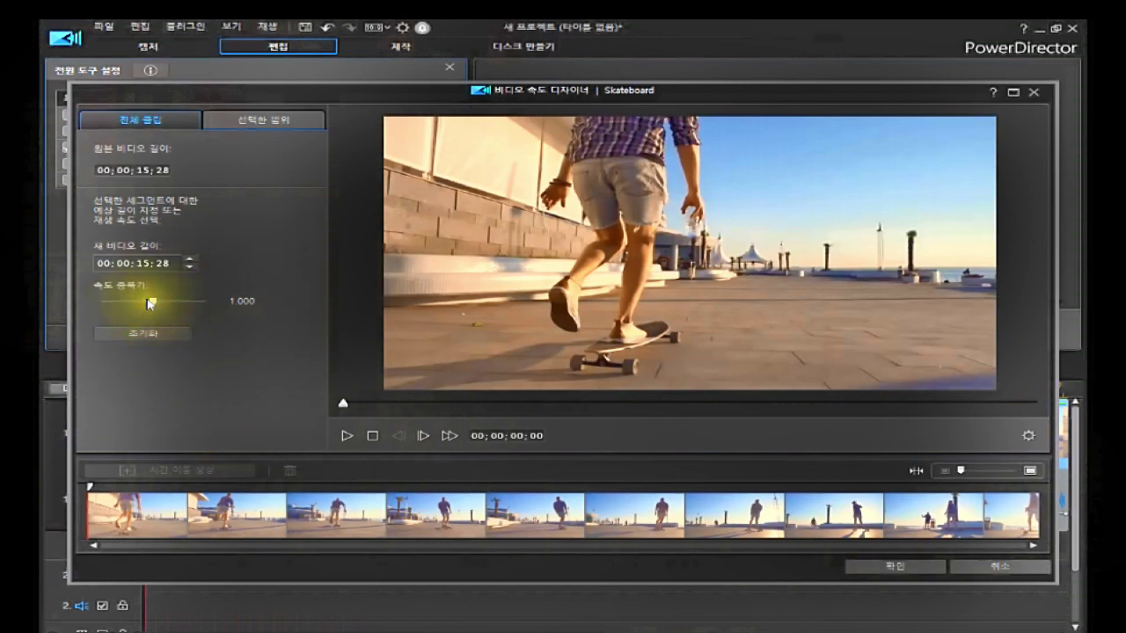
{"action": "left_click_drag", "start_coordinate": [151, 303], "coordinate": [159, 309]}
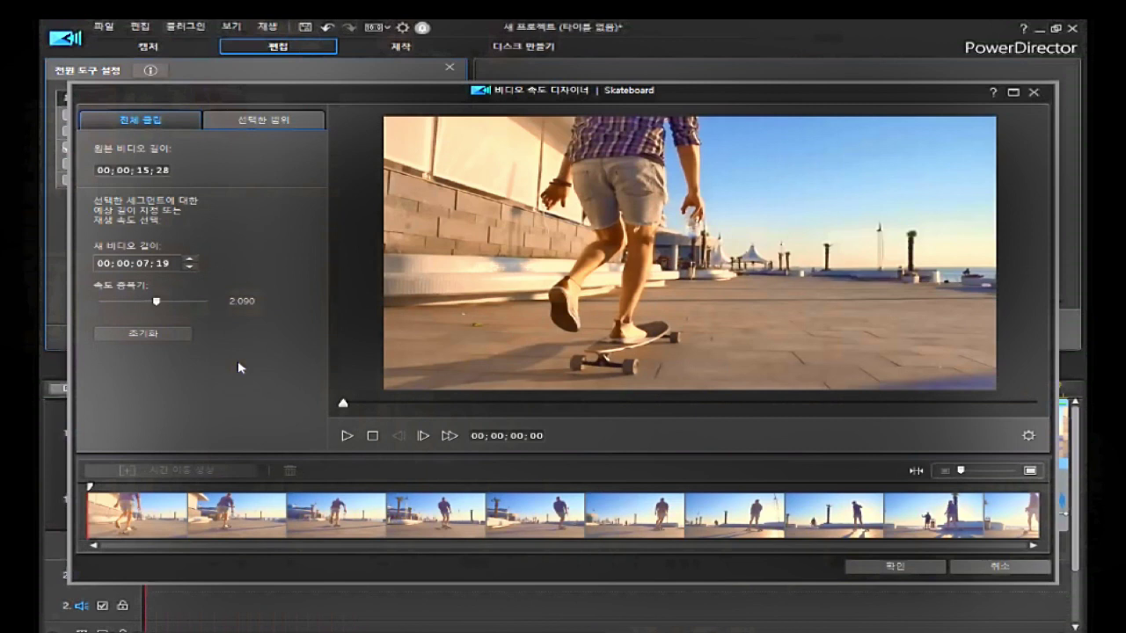
{"action": "left_click", "coordinate": [160, 335]}
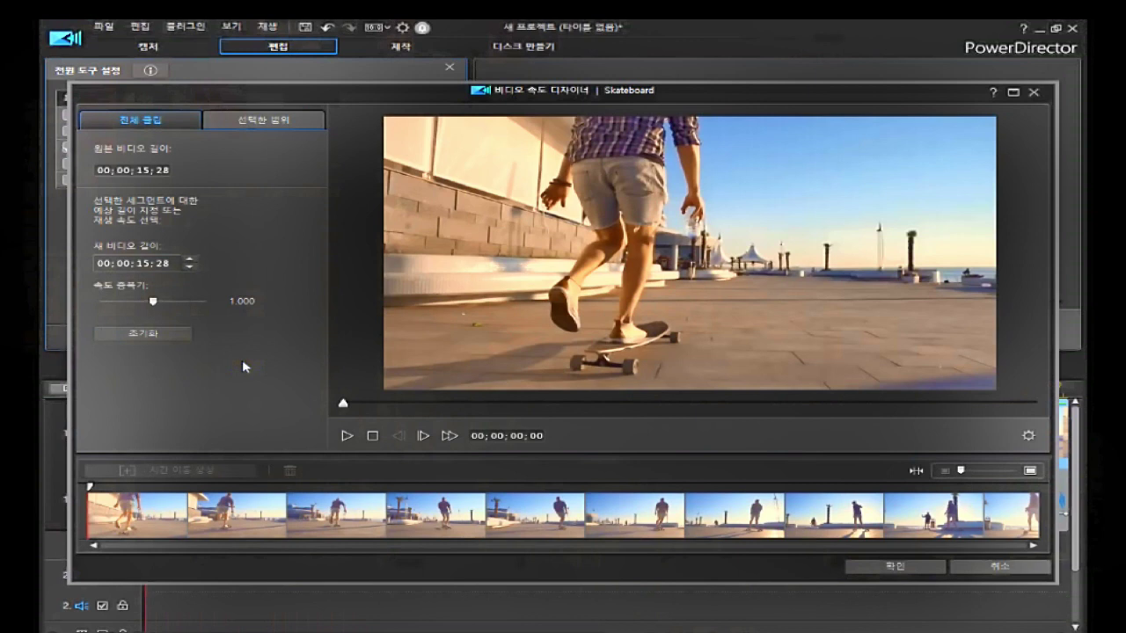
Switch to selected-range speed editing (선택한 범위) and create a time shift starting at 00;00;03;14
{"action": "left_click", "coordinate": [255, 122]}
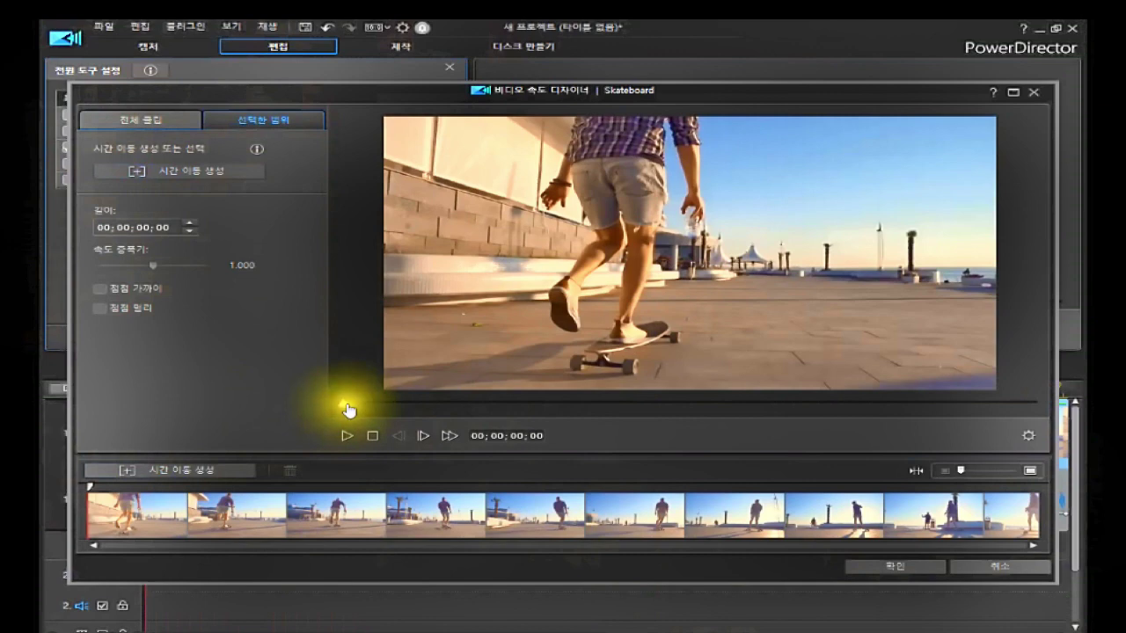
{"action": "left_click_drag", "start_coordinate": [344, 410], "coordinate": [499, 425]}
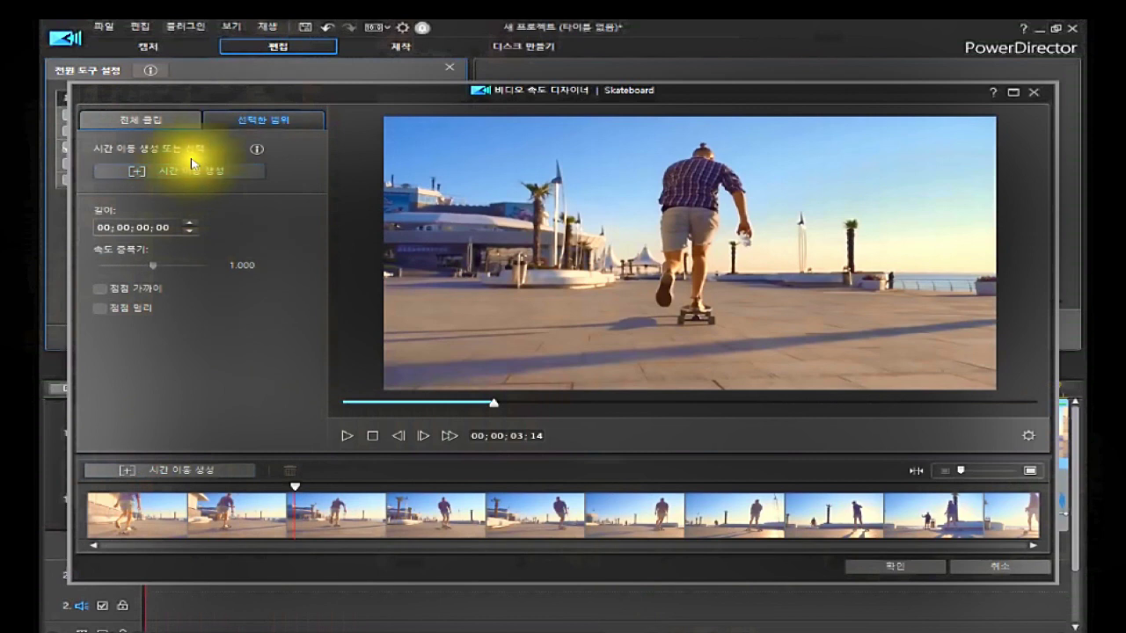
{"action": "left_click", "coordinate": [154, 473]}
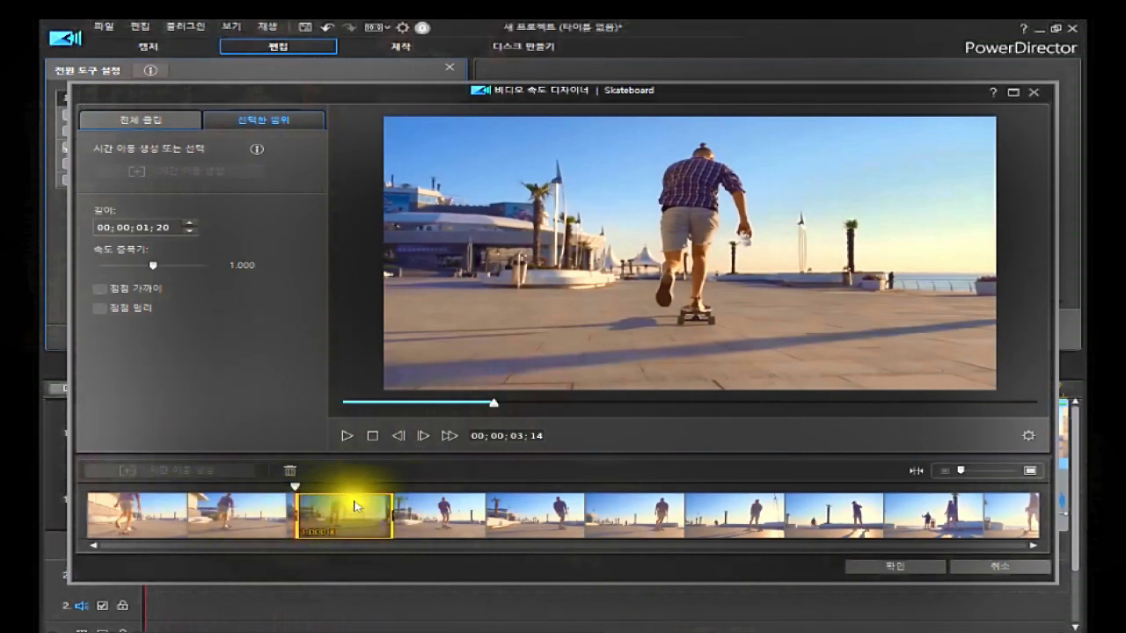
Adjust the end and start edges of the time shift range to a length of 00;00;02;05
{"action": "left_click", "coordinate": [412, 520]}
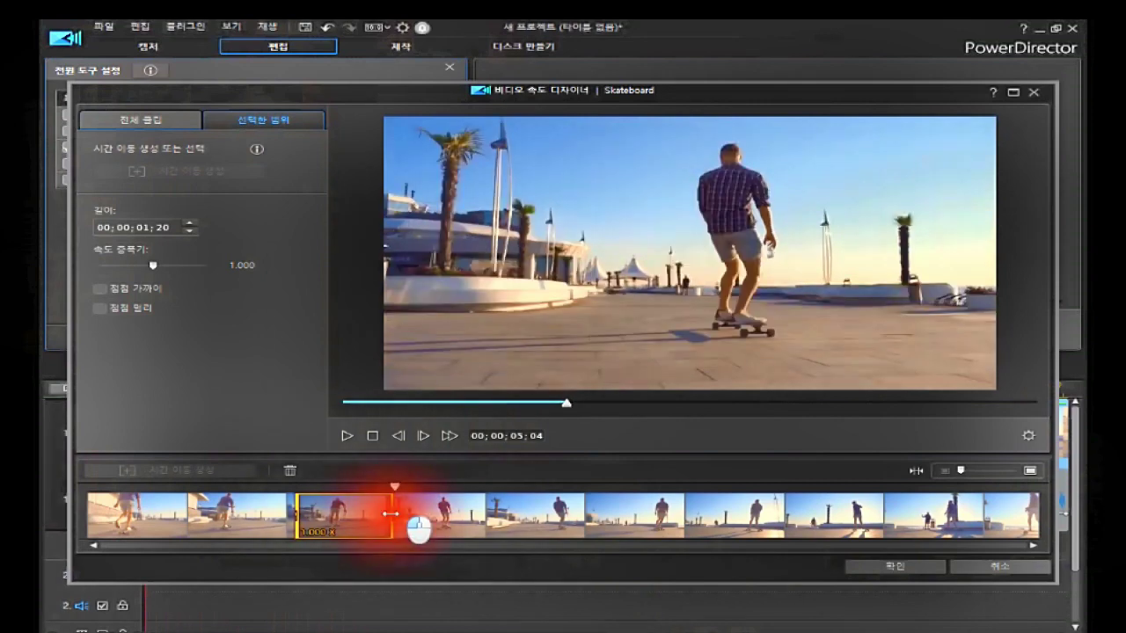
{"action": "left_click_drag", "start_coordinate": [392, 514], "coordinate": [501, 516]}
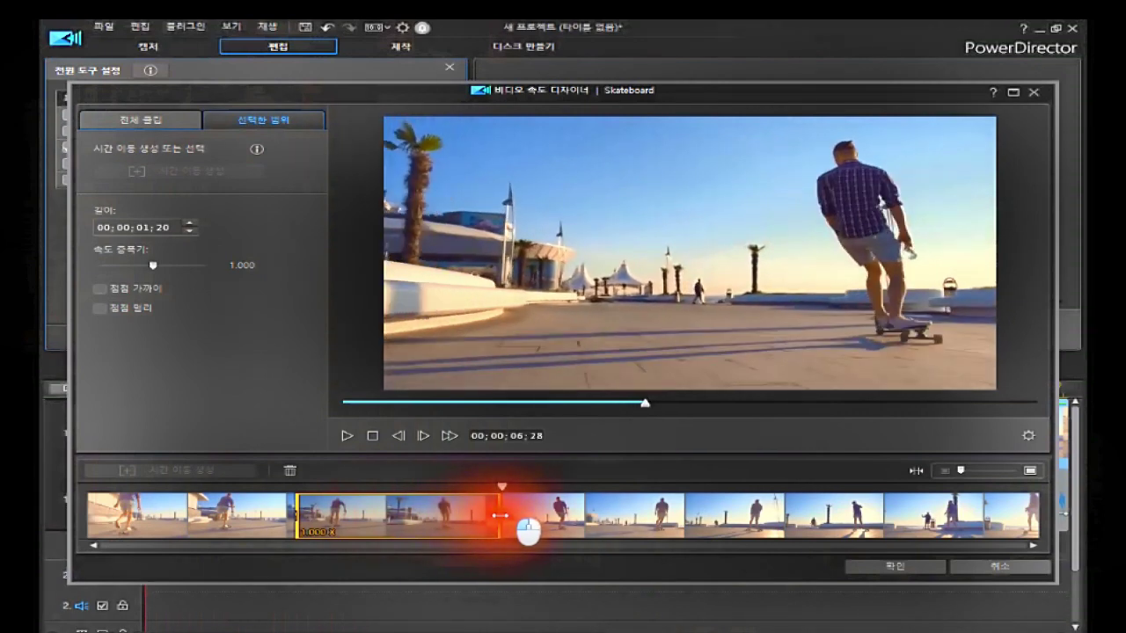
{"action": "left_click_drag", "start_coordinate": [501, 516], "coordinate": [402, 516]}
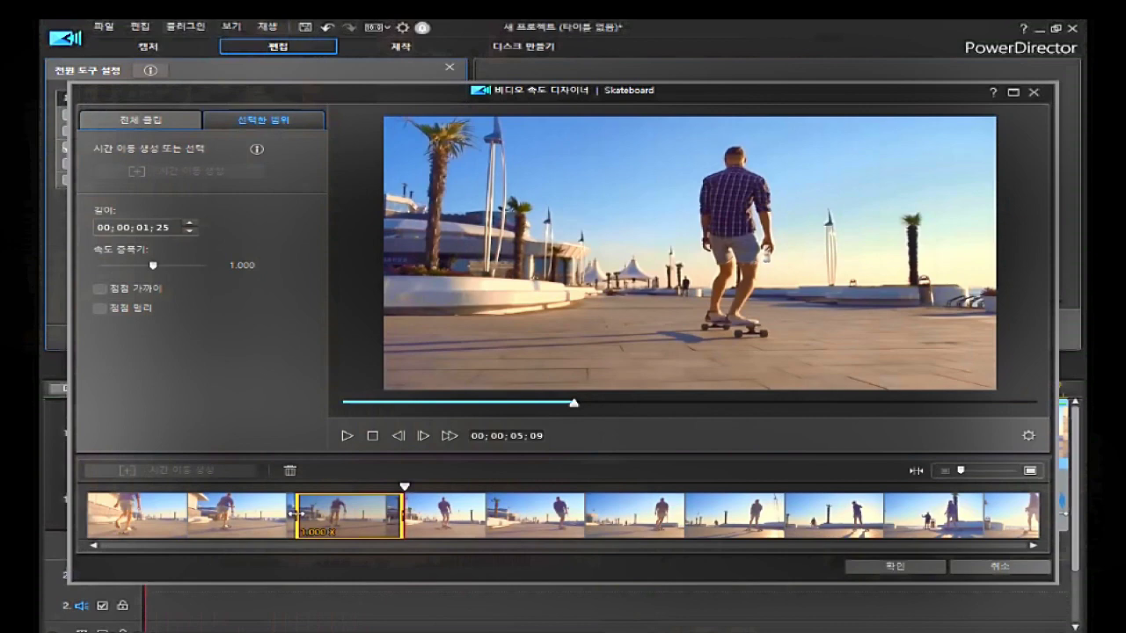
{"action": "left_click", "coordinate": [296, 513]}
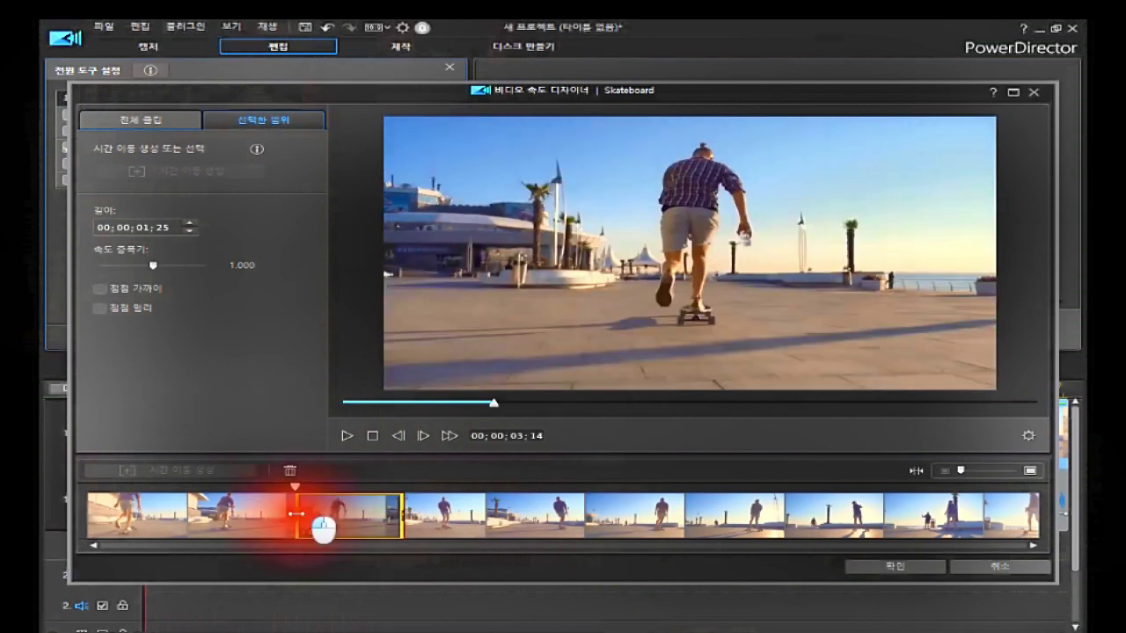
{"action": "left_click_drag", "start_coordinate": [293, 515], "coordinate": [276, 544]}
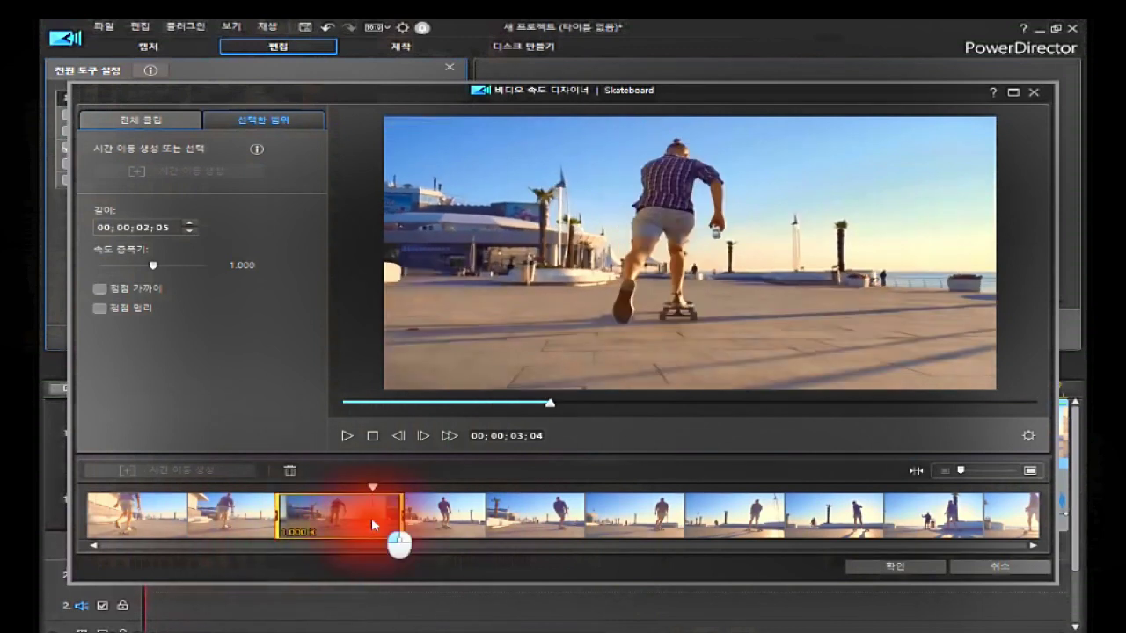
Slow the time shift range down by setting its speed multiplier (속도 증폭기) to 0.580
{"action": "left_click", "coordinate": [371, 525]}
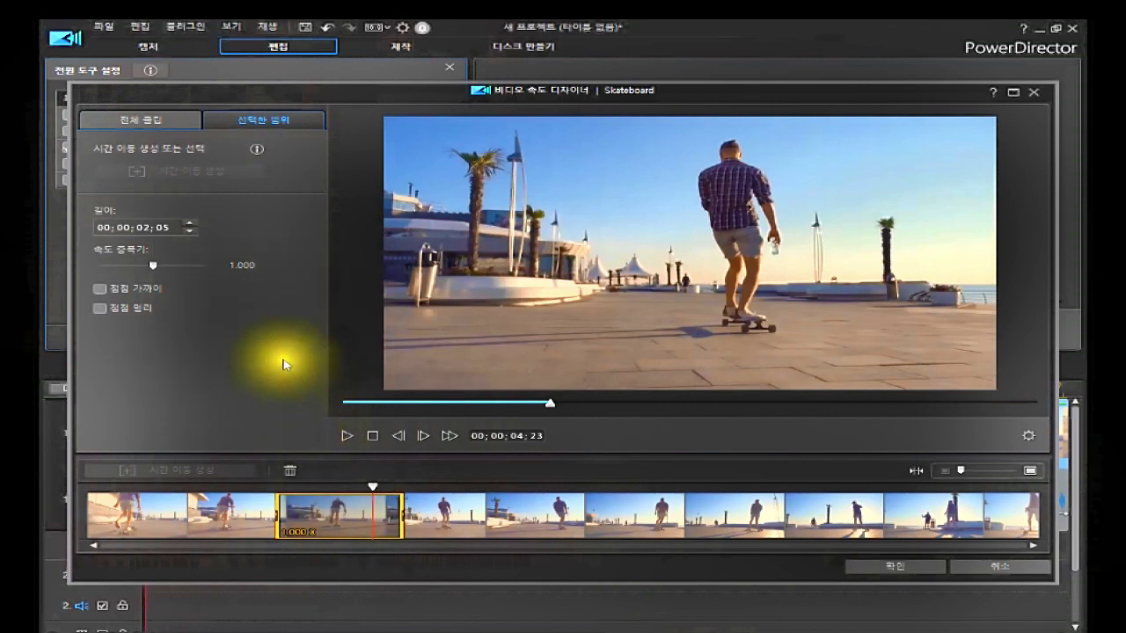
{"action": "mouse_move", "coordinate": [152, 269]}
{"action": "left_mouse_down"}
{"action": "mouse_move", "coordinate": [244, 269]}
{"action": "mouse_move", "coordinate": [221, 251]}
{"action": "mouse_move", "coordinate": [154, 271]}
{"action": "left_mouse_up"}
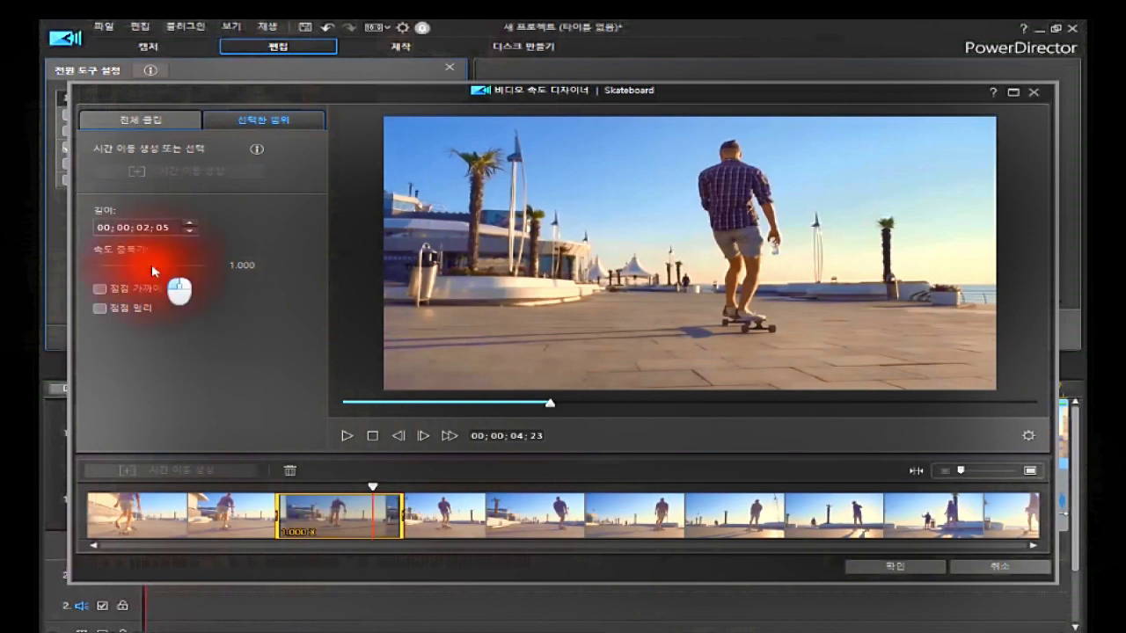
{"action": "left_click_drag", "start_coordinate": [153, 271], "coordinate": [150, 272]}
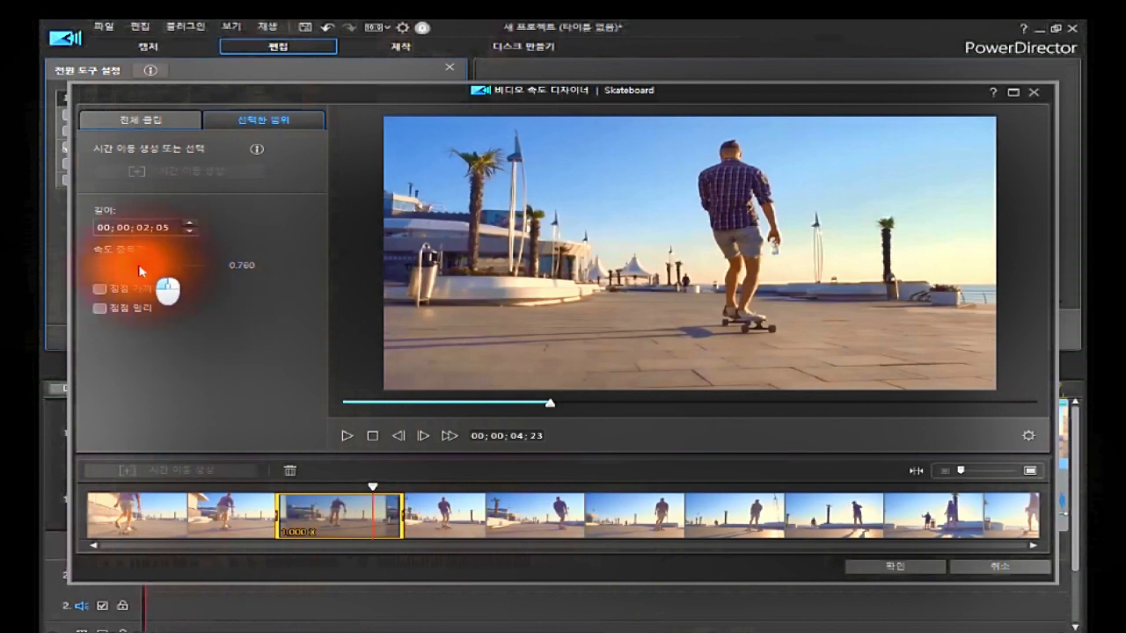
{"action": "left_click_drag", "start_coordinate": [138, 271], "coordinate": [135, 274]}
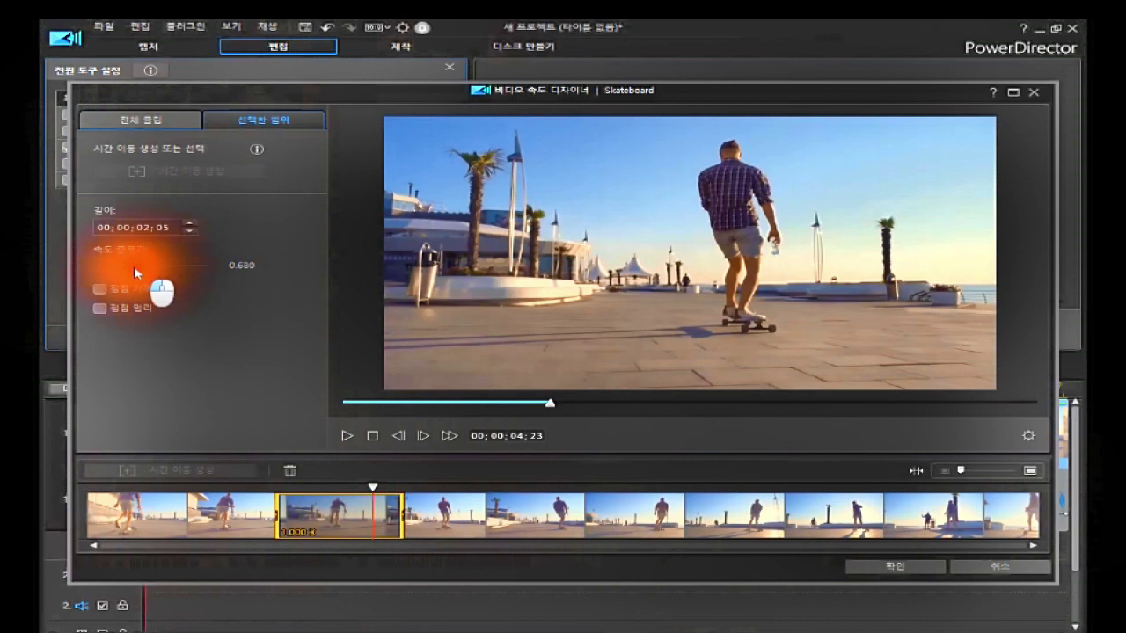
{"action": "left_click_drag", "start_coordinate": [135, 274], "coordinate": [130, 273]}
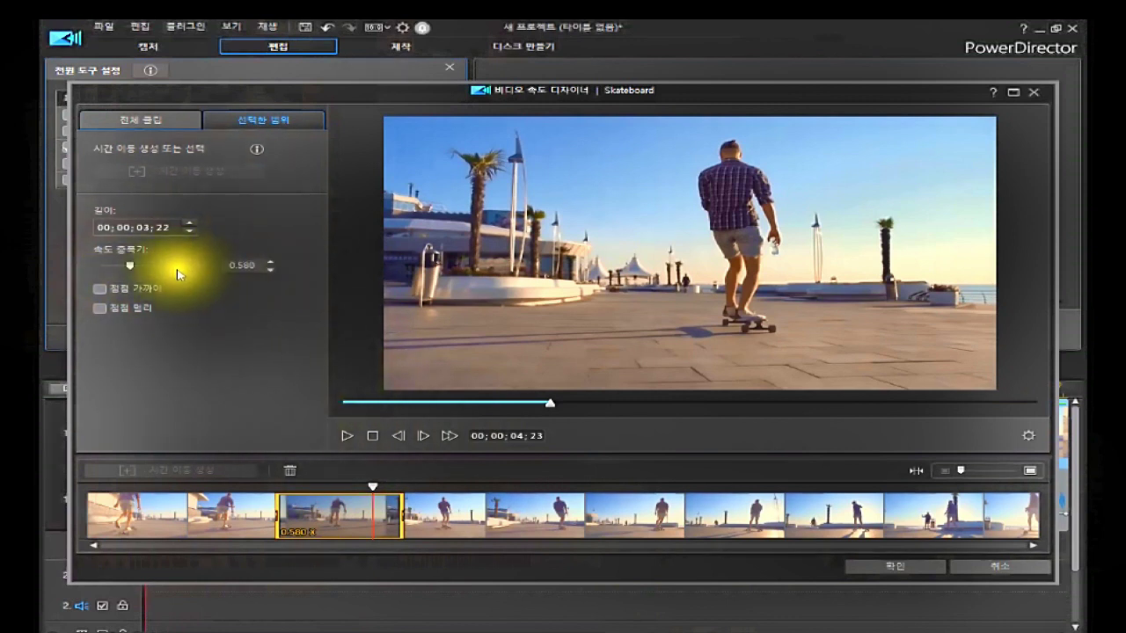
Preview the playback through the slowed range from just before it, stop, and play the clip again from the start
{"action": "left_click", "coordinate": [278, 488]}
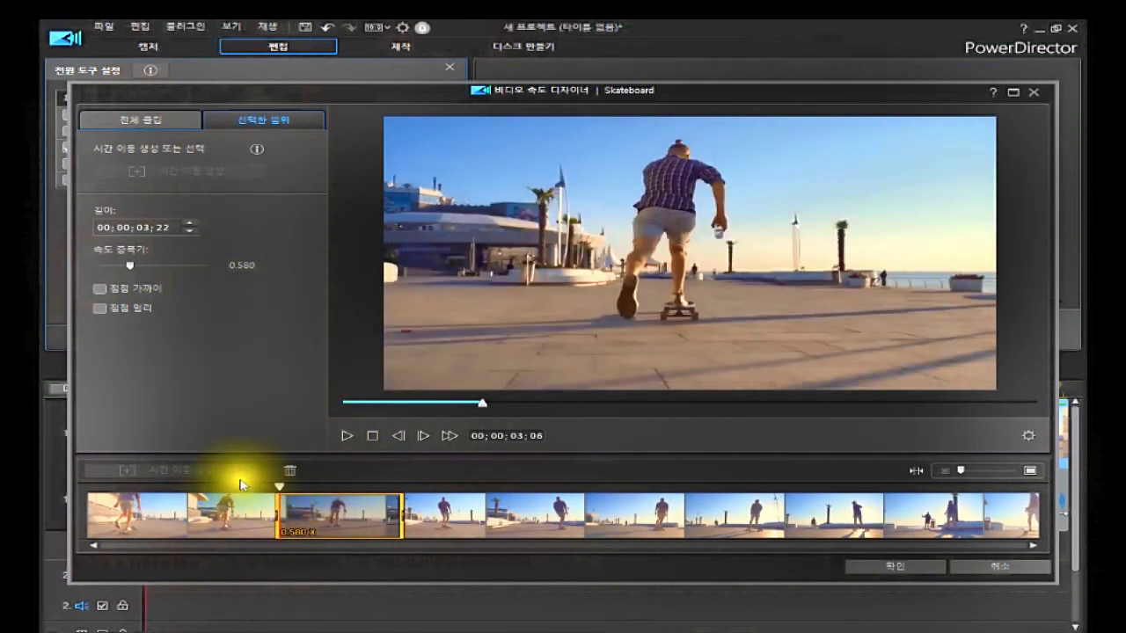
{"action": "left_click", "coordinate": [251, 489]}
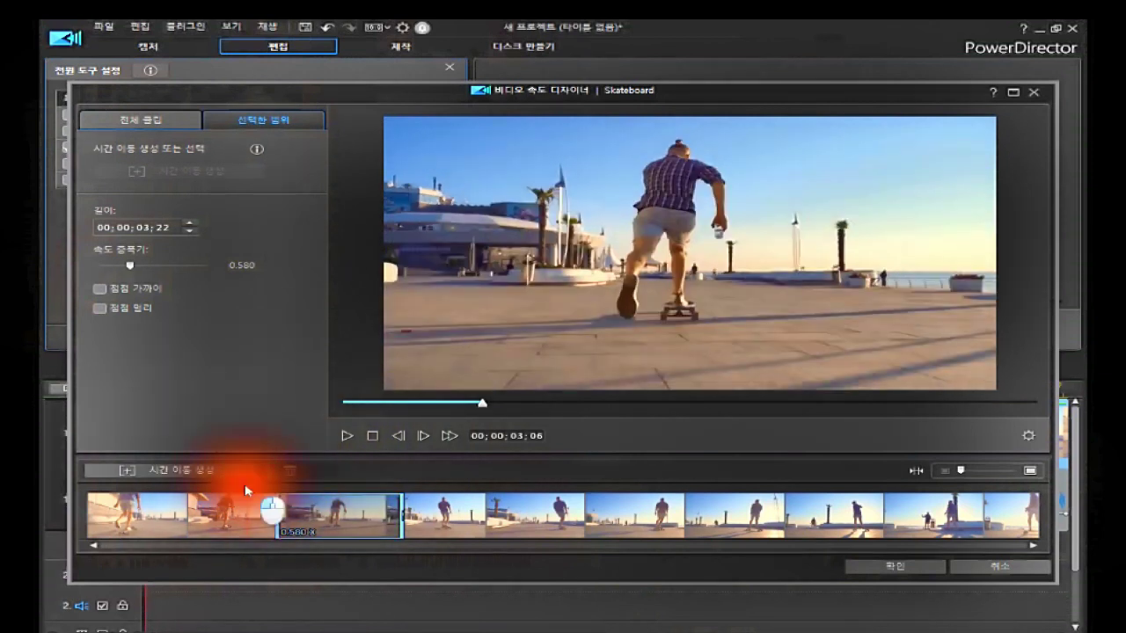
{"action": "left_click", "coordinate": [369, 436]}
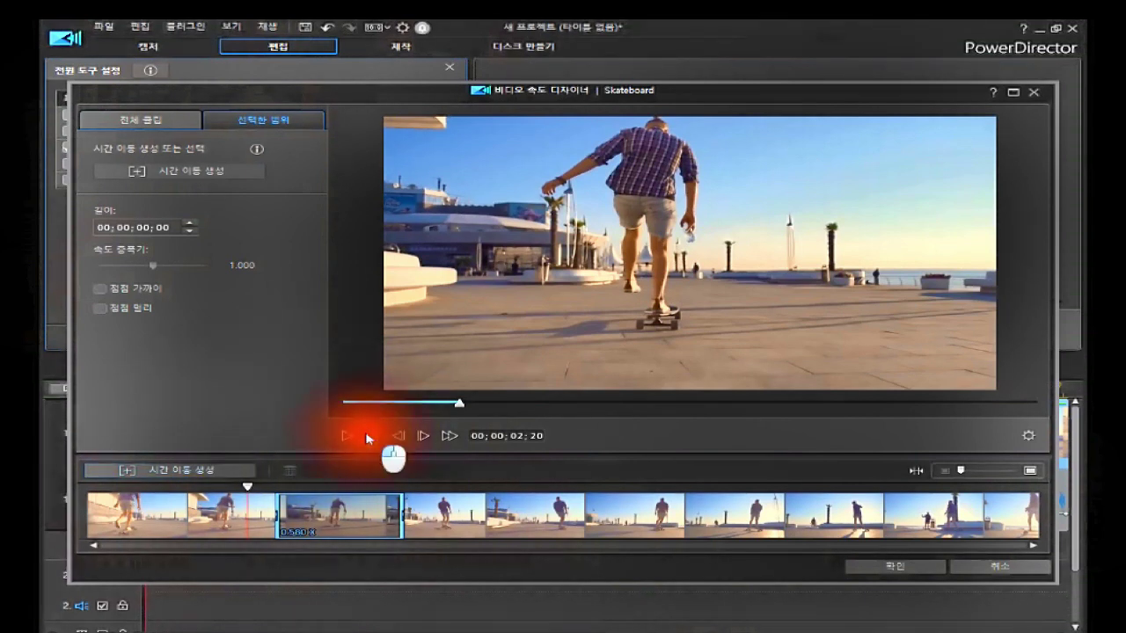
{"action": "left_click", "coordinate": [343, 437]}
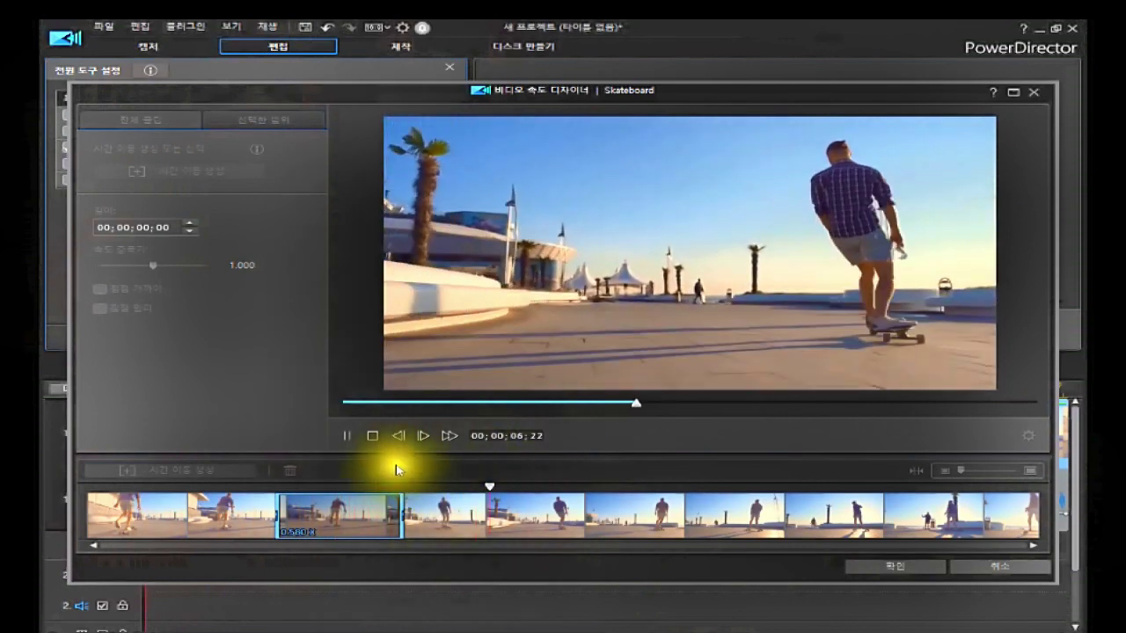
{"action": "left_click", "coordinate": [367, 437]}
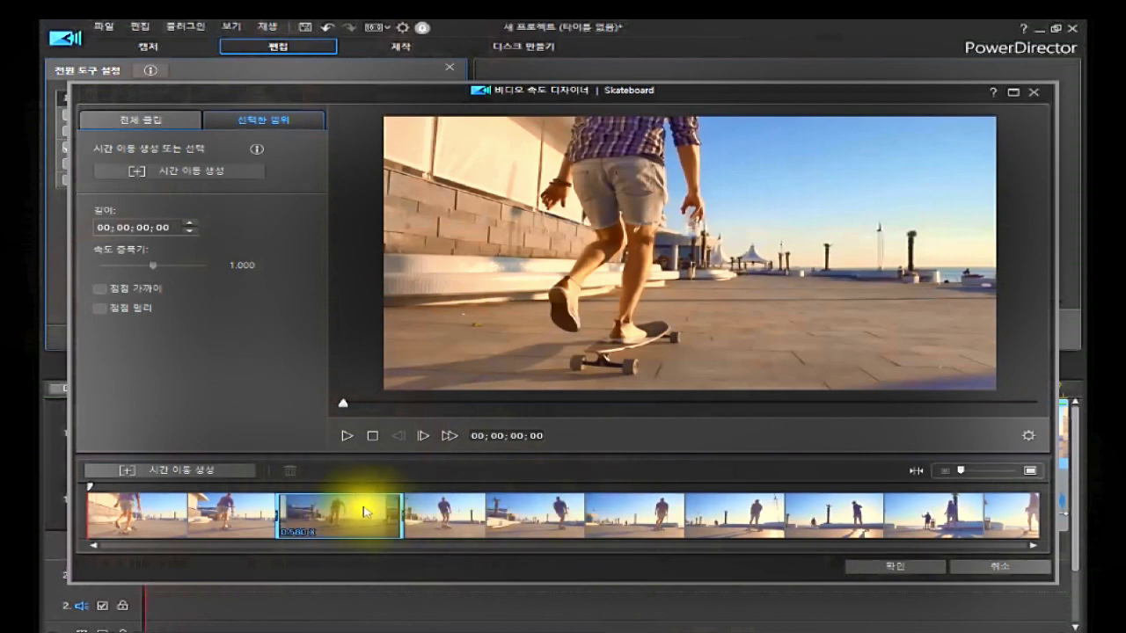
{"action": "left_click", "coordinate": [346, 434]}
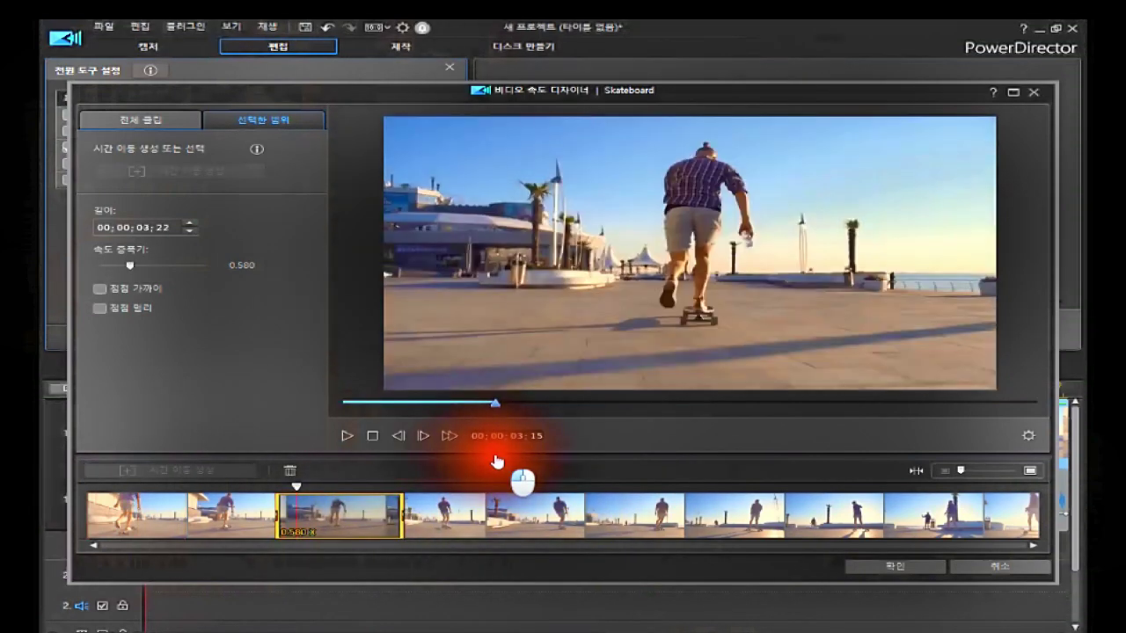
Create a second time shift (시간 이동) starting at 00;00;08;28, after the slowed range
{"action": "left_click_drag", "start_coordinate": [497, 462], "coordinate": [648, 460]}
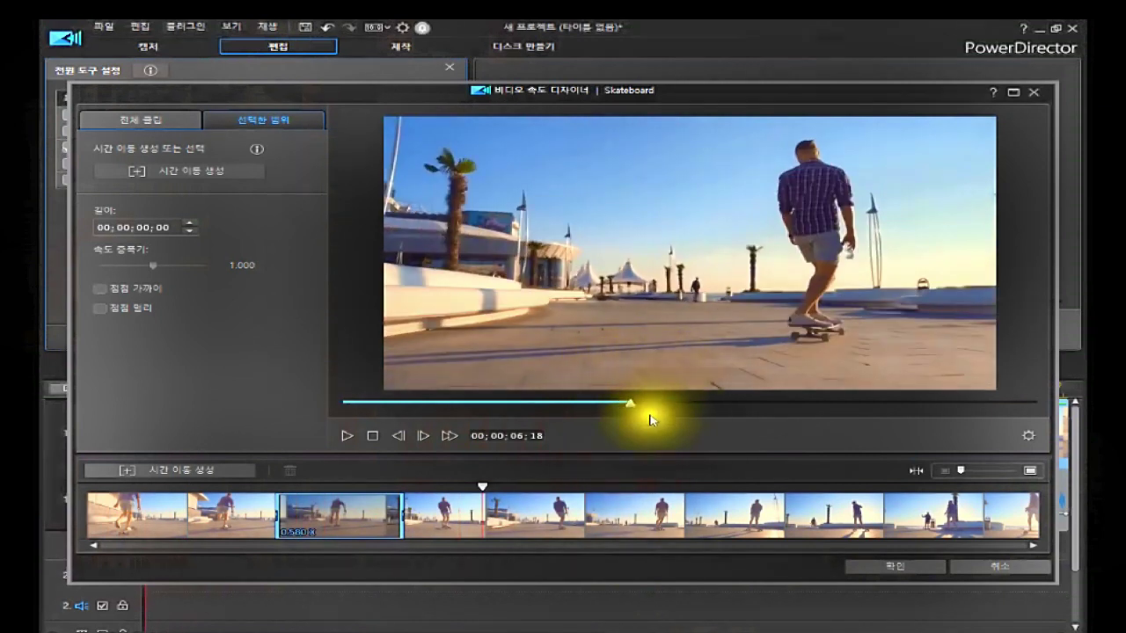
{"action": "left_click", "coordinate": [482, 489]}
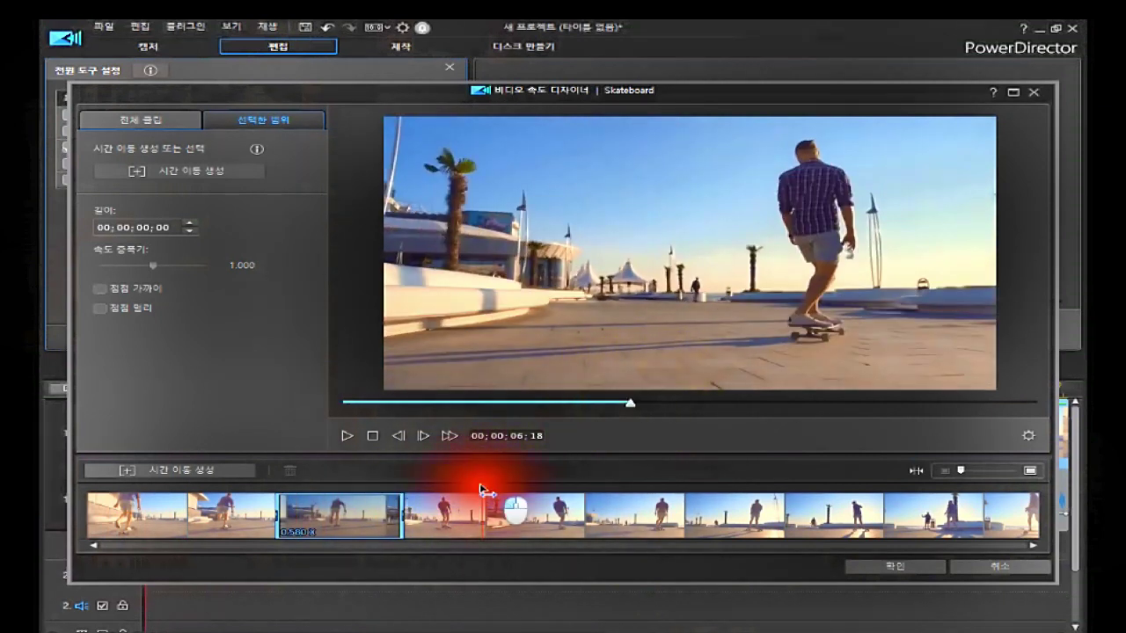
{"action": "left_click_drag", "start_coordinate": [482, 489], "coordinate": [594, 537]}
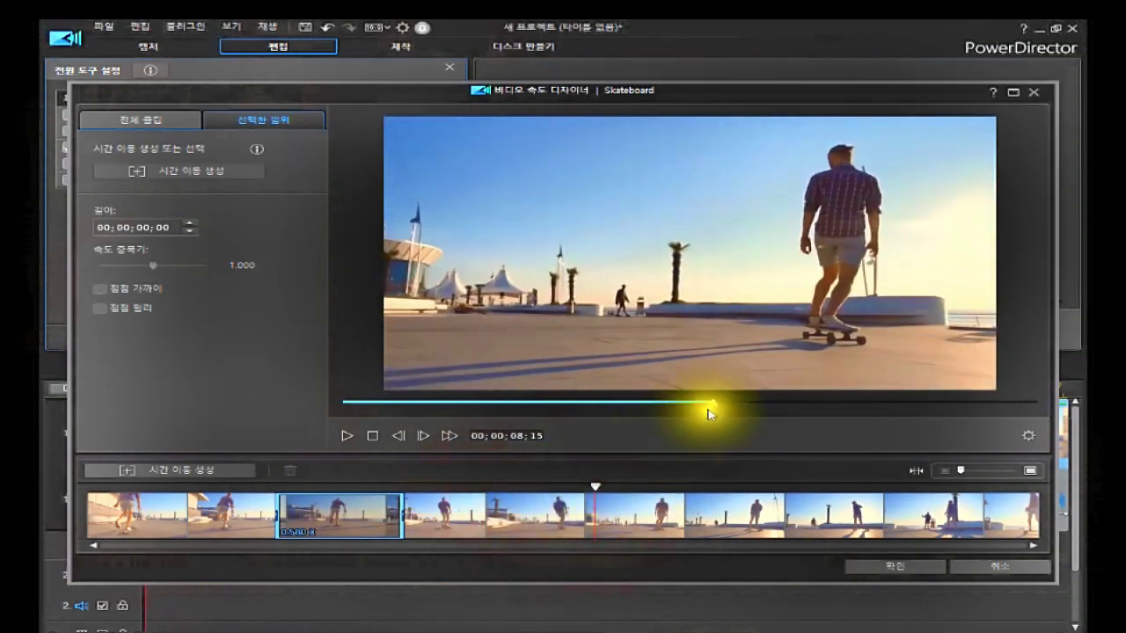
{"action": "left_click", "coordinate": [596, 489]}
{"action": "left_click_drag", "start_coordinate": [597, 490], "coordinate": [621, 541]}
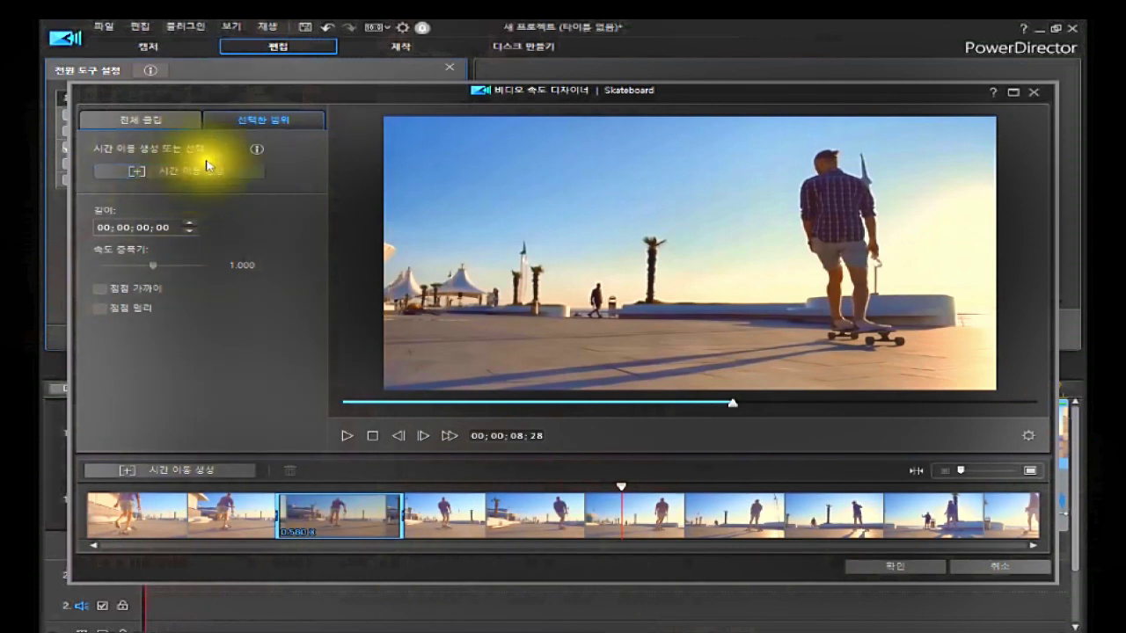
{"action": "left_click", "coordinate": [136, 472]}
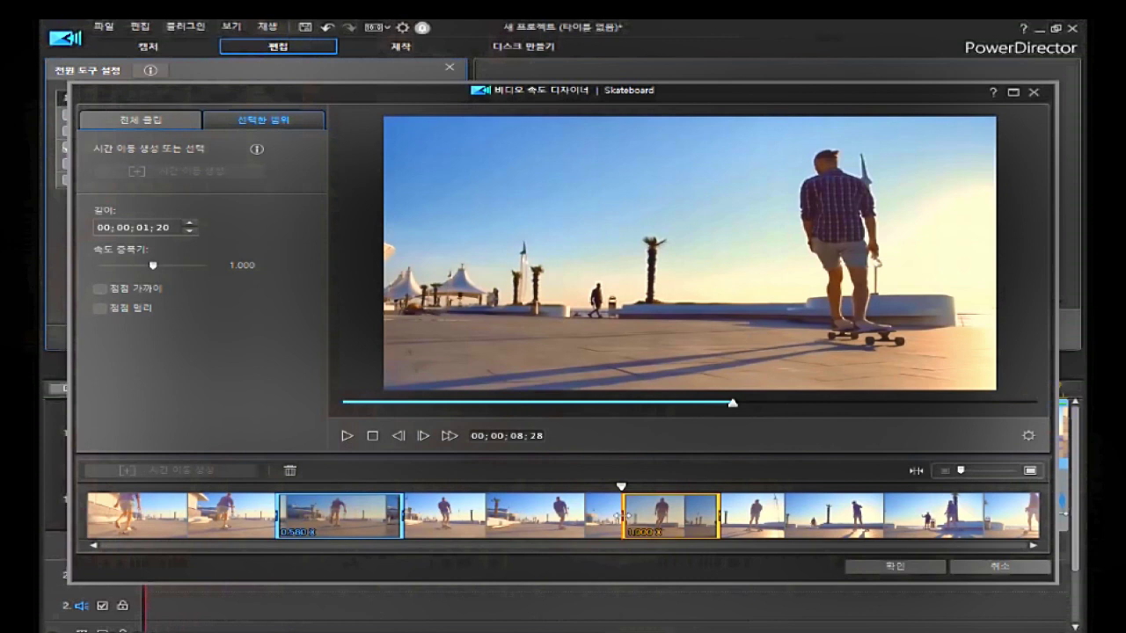
Extend the second time shift to span 00;00;08;20 to 00;00;12;20 and set its speed multiplier (속도 증폭기) to 2.910
{"action": "left_click_drag", "start_coordinate": [622, 515], "coordinate": [607, 546]}
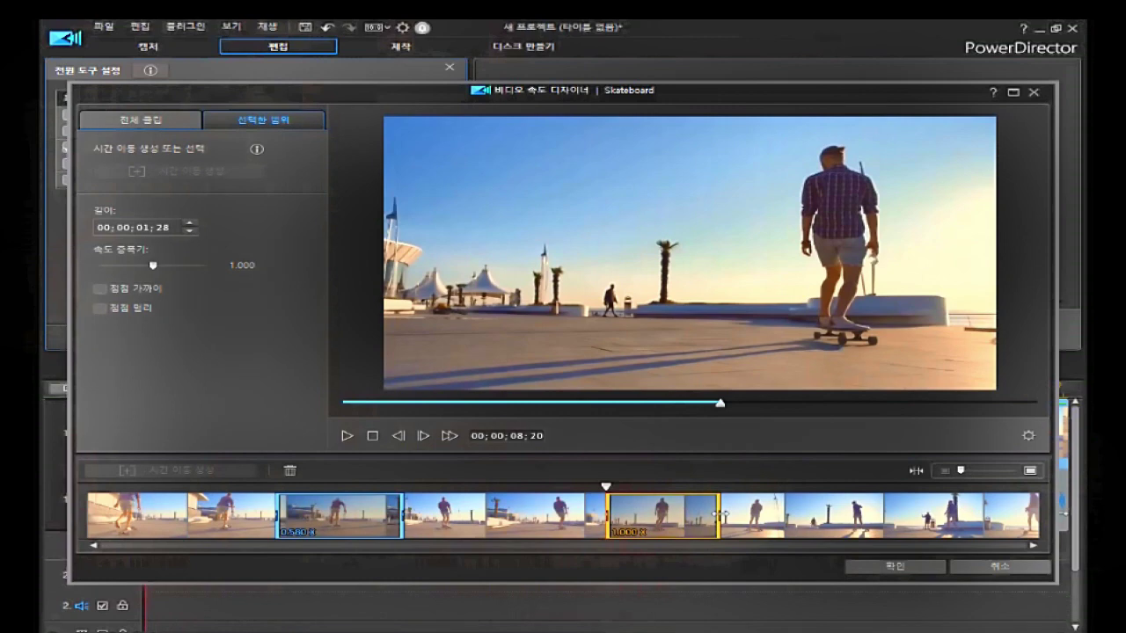
{"action": "left_click", "coordinate": [717, 514]}
{"action": "left_click_drag", "start_coordinate": [720, 512], "coordinate": [835, 529]}
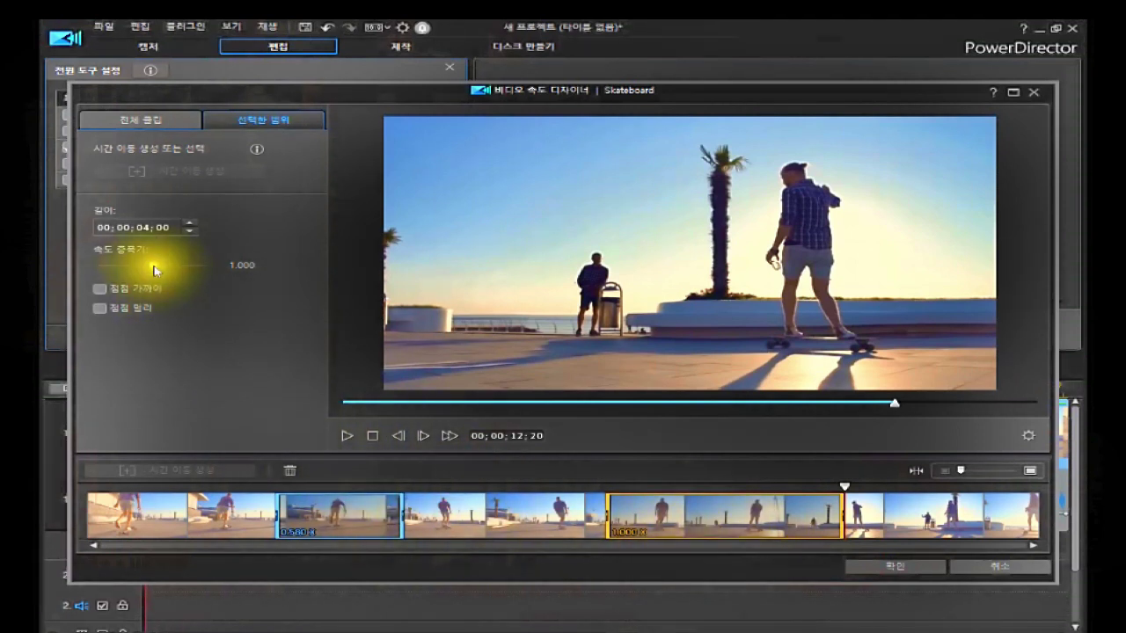
{"action": "left_click_drag", "start_coordinate": [151, 263], "coordinate": [158, 275]}
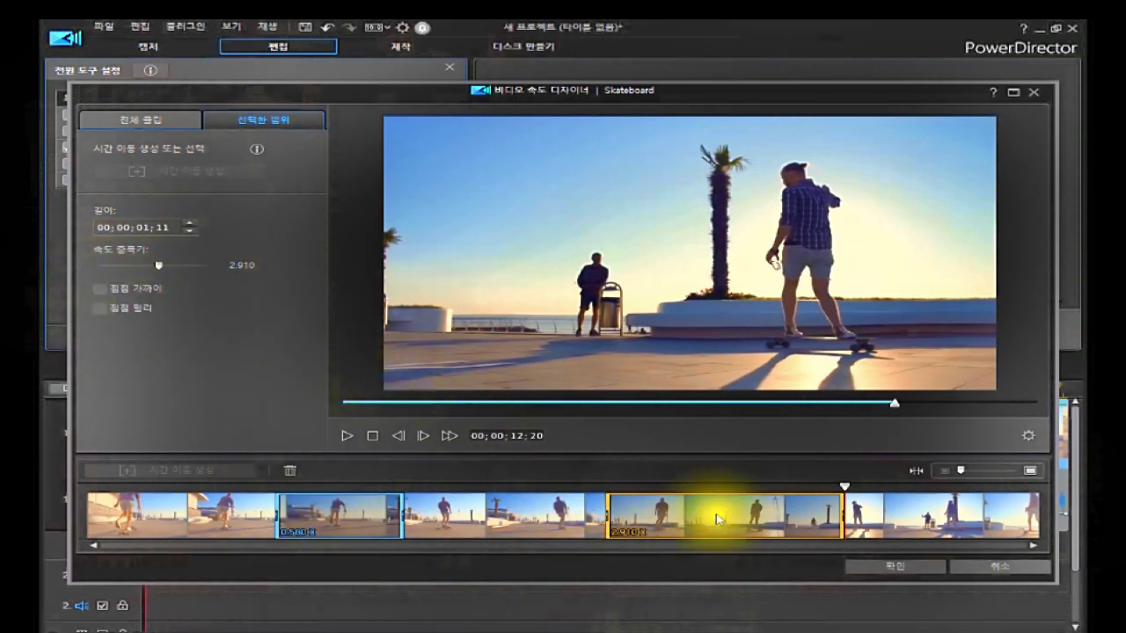
Preview the playback through the sped-up range from 00;00;05;25, then stop it
{"action": "left_click", "coordinate": [750, 518]}
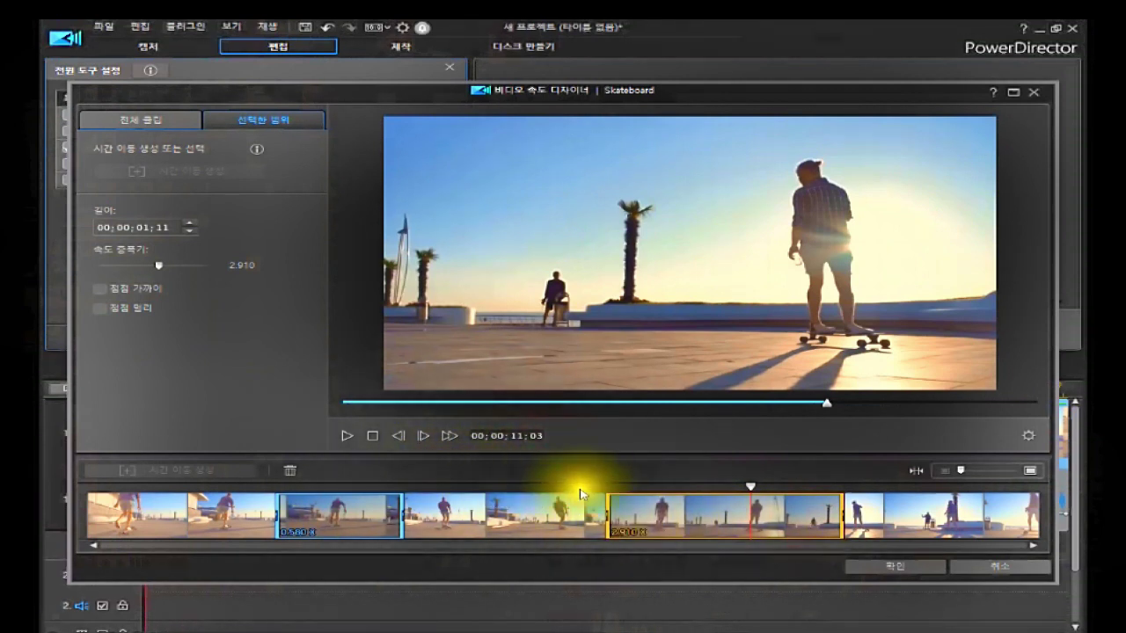
{"action": "left_click_drag", "start_coordinate": [827, 402], "coordinate": [597, 447]}
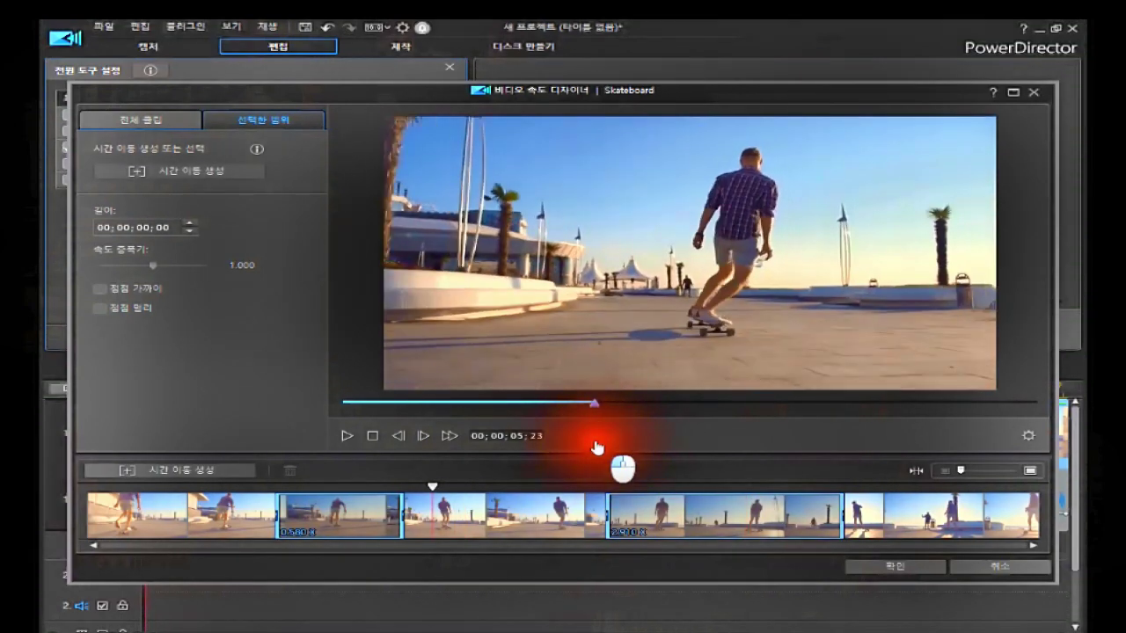
{"action": "left_click", "coordinate": [437, 525]}
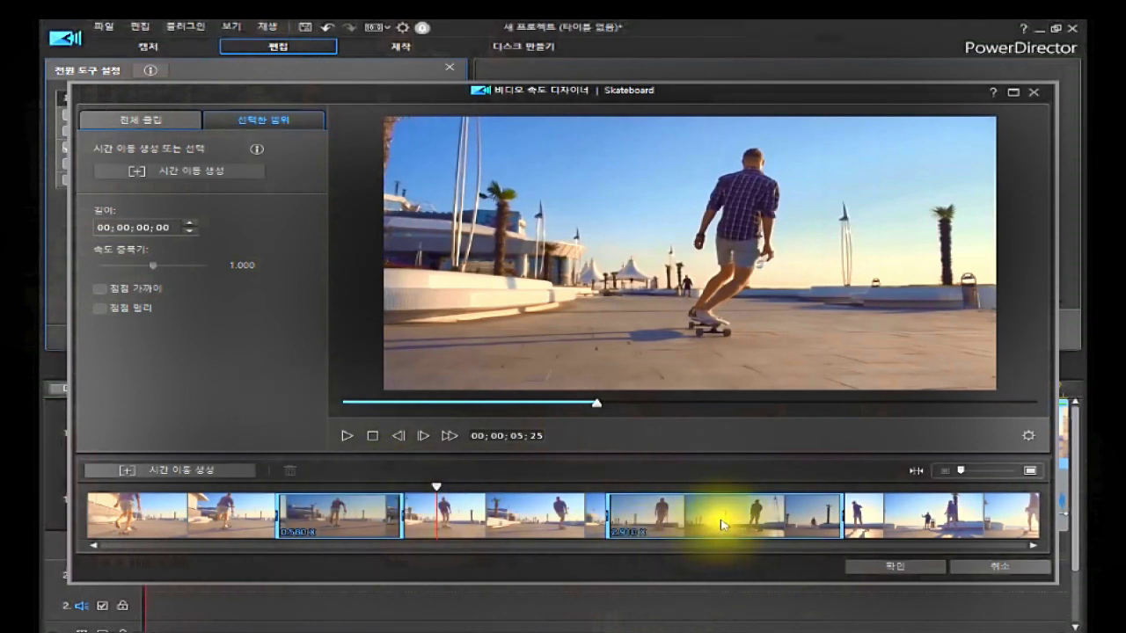
{"action": "left_click", "coordinate": [342, 437]}
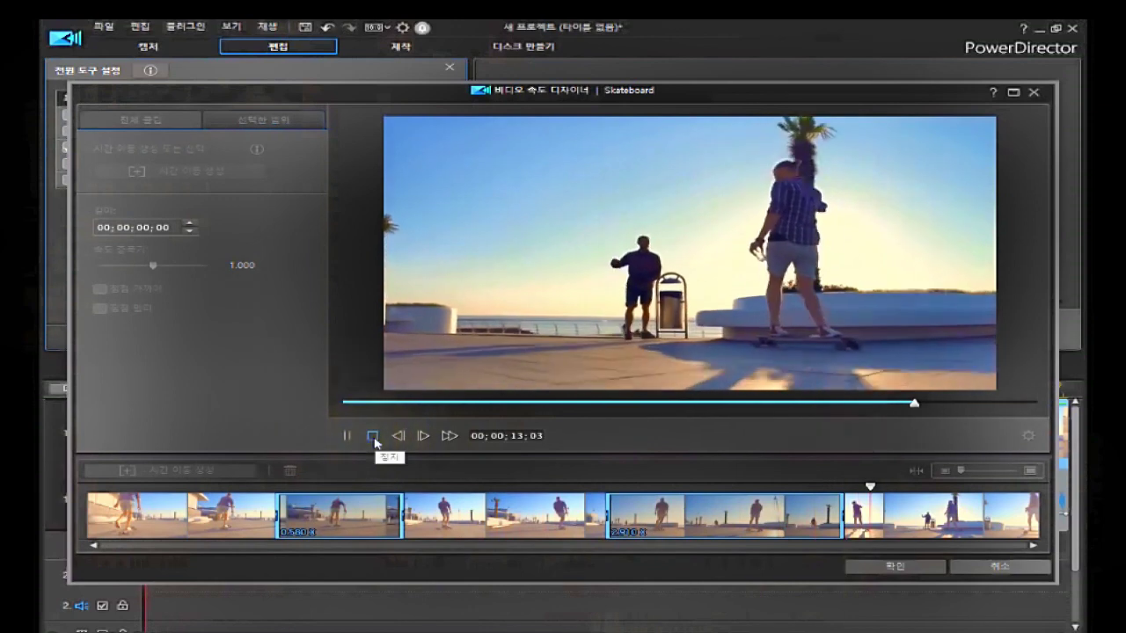
{"action": "left_click", "coordinate": [373, 437]}
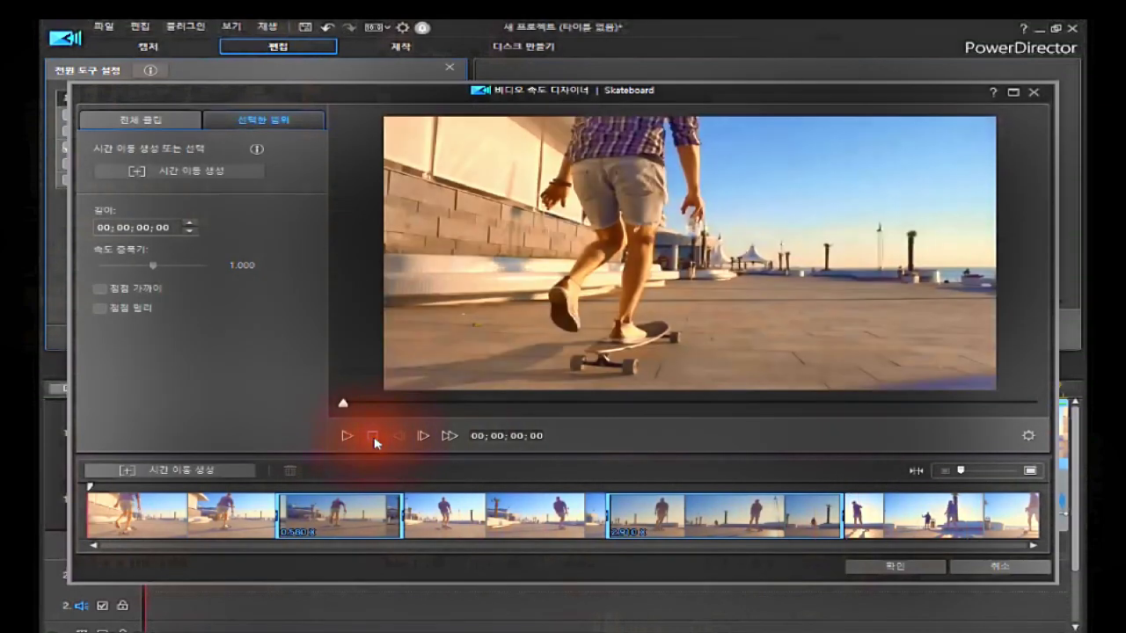